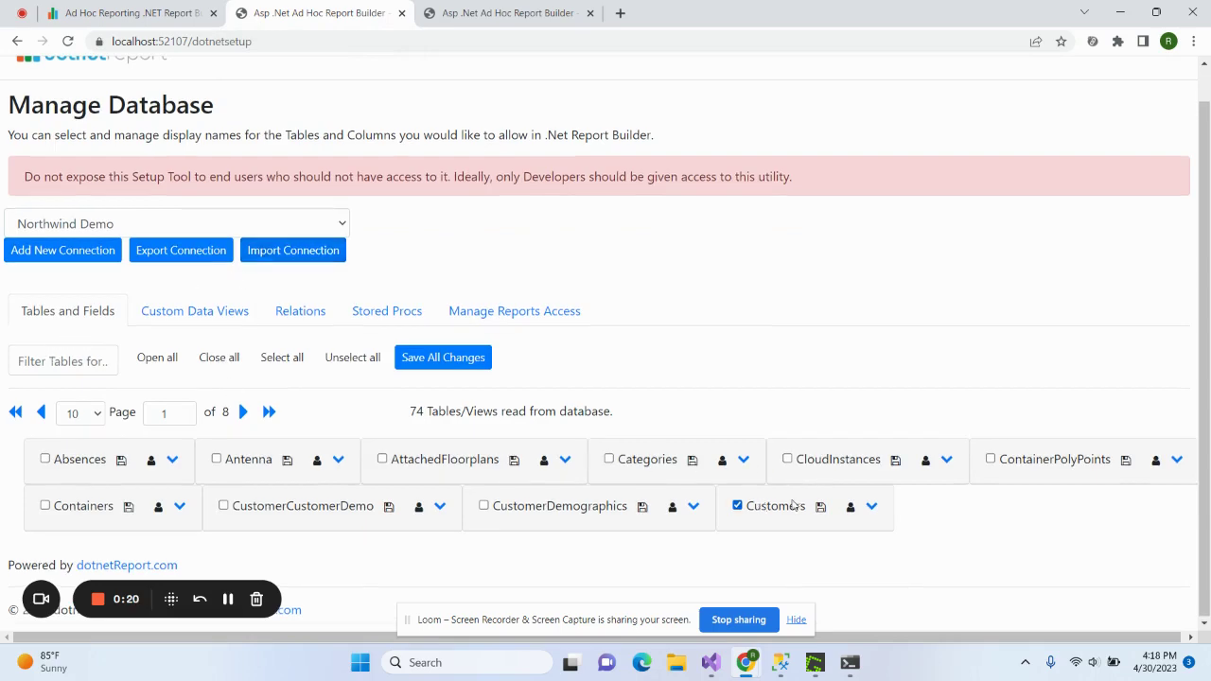
# Expand the Customers table and examine its display name, schema, account field and column settings
pyautogui.click(874, 511)
pyautogui.scroll(-5, 670, 527)
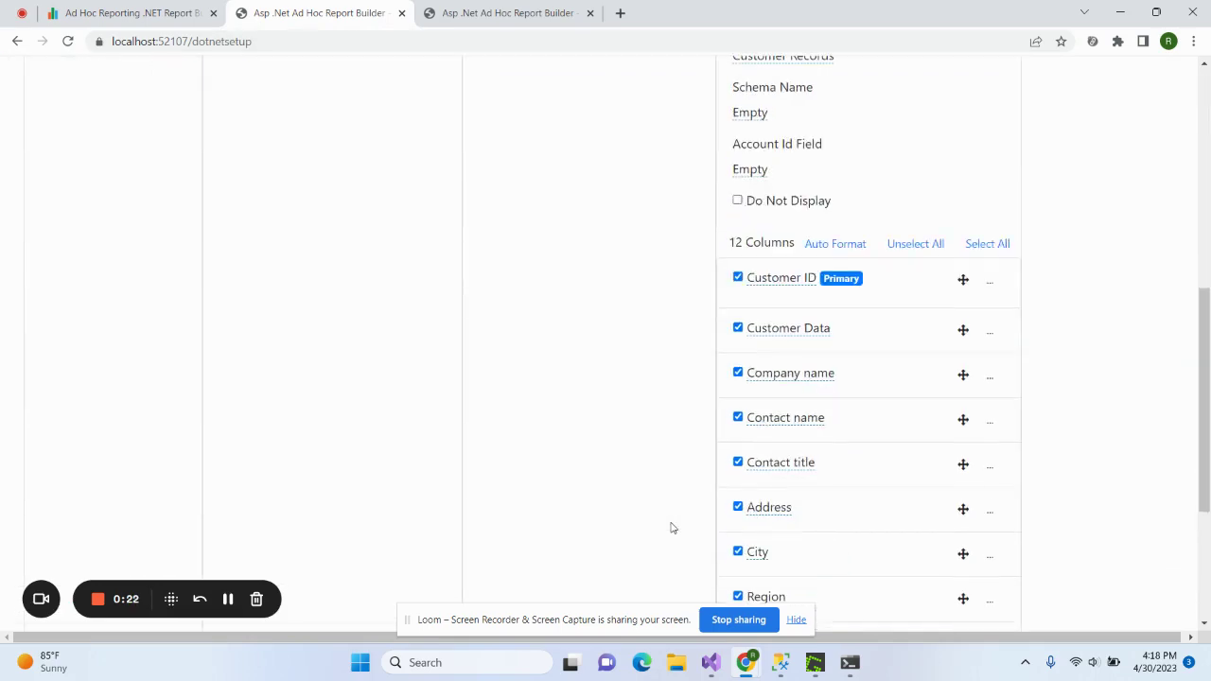
pyautogui.scroll(2, 816, 393)
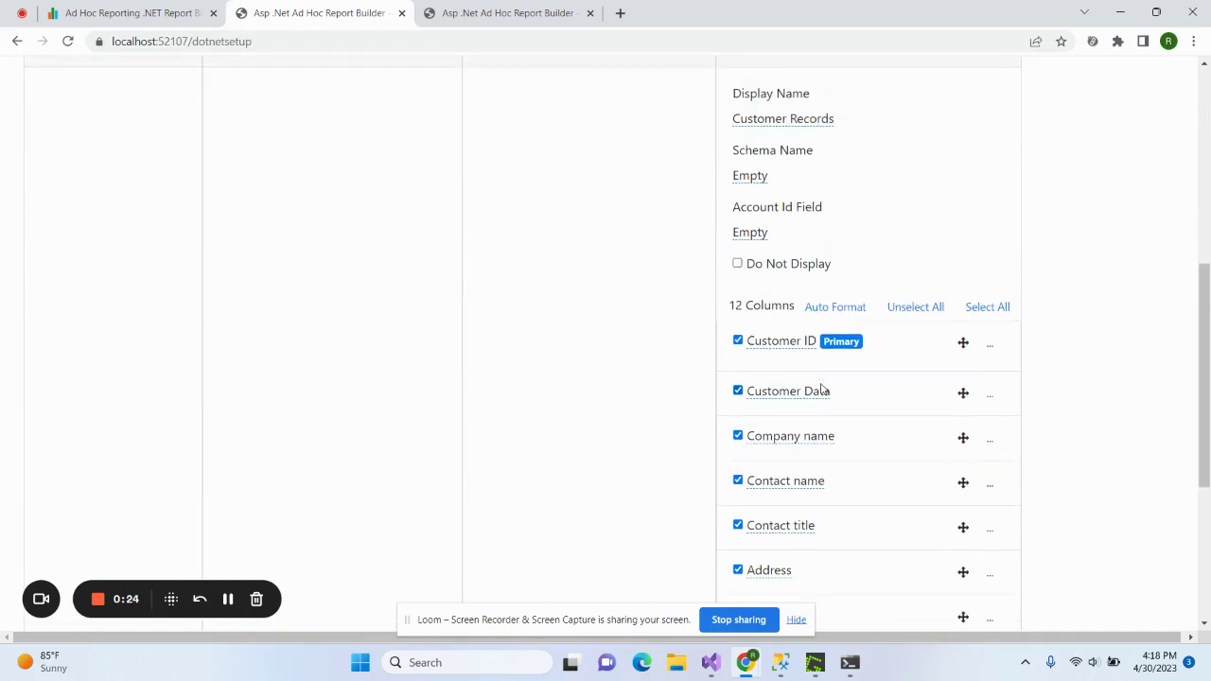
pyautogui.scroll(1, 821, 388)
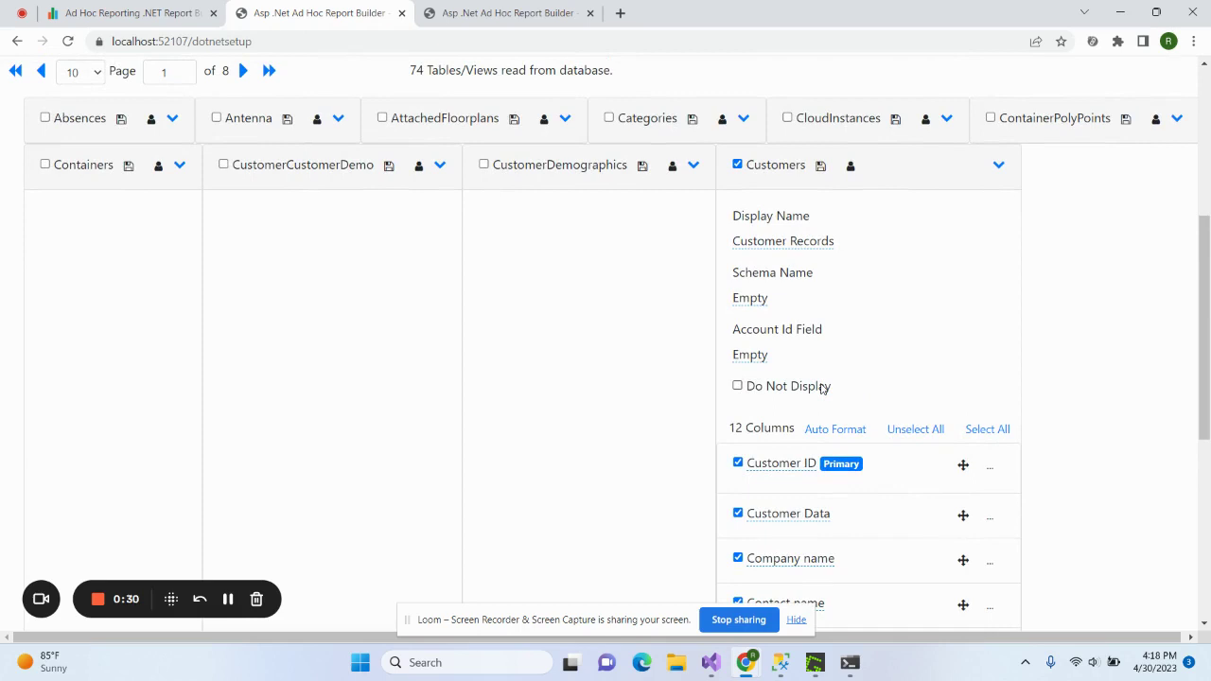
pyautogui.scroll(2, 836, 447)
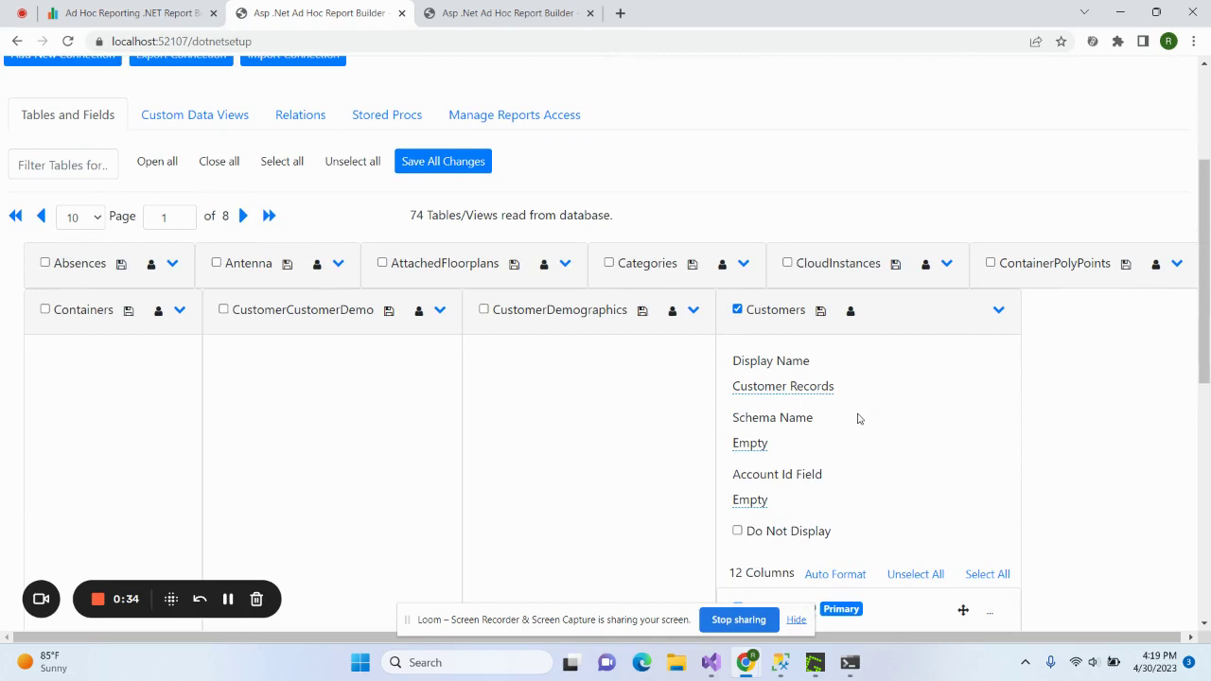
pyautogui.scroll(1, 859, 418)
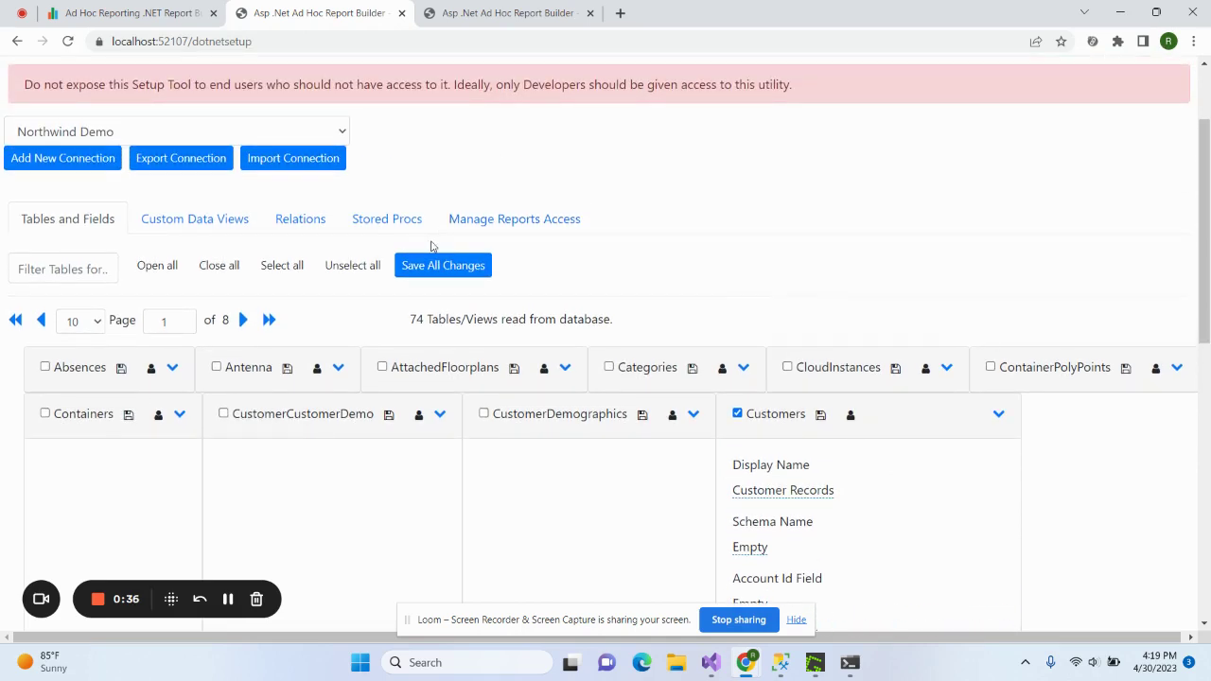
# Show the custom data views, and switch to SQL Server Management Studio to run the employee sales by country query
pyautogui.click(205, 226)
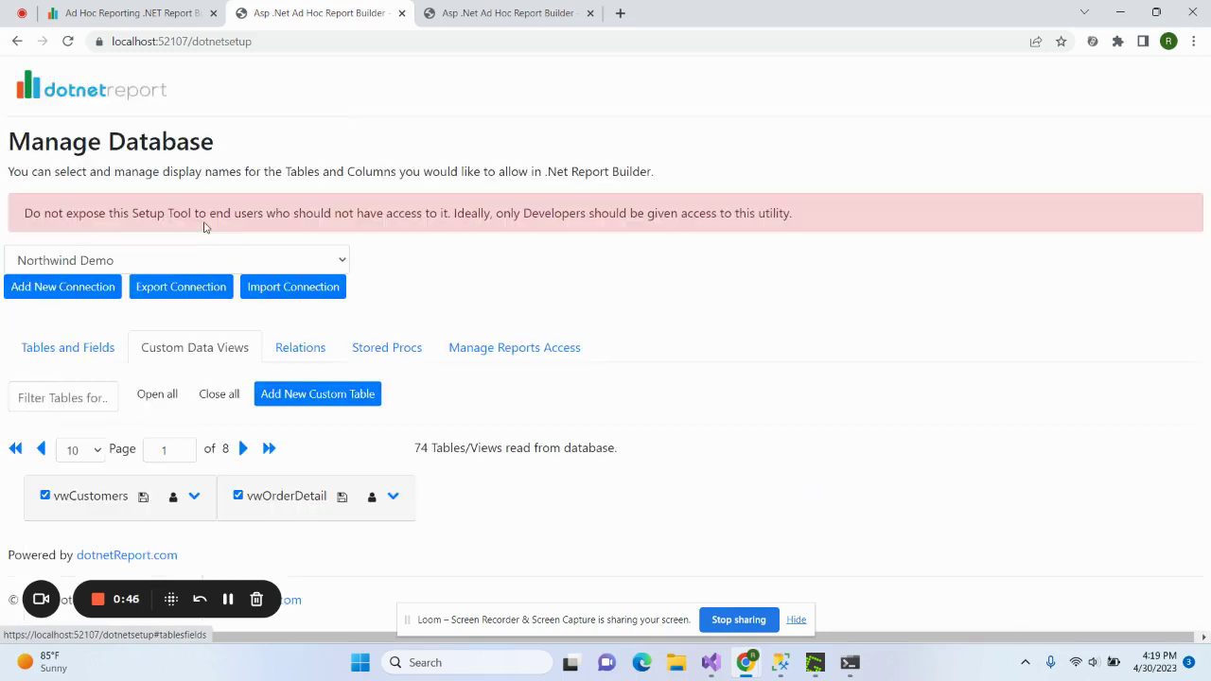
pyautogui.click(781, 663)
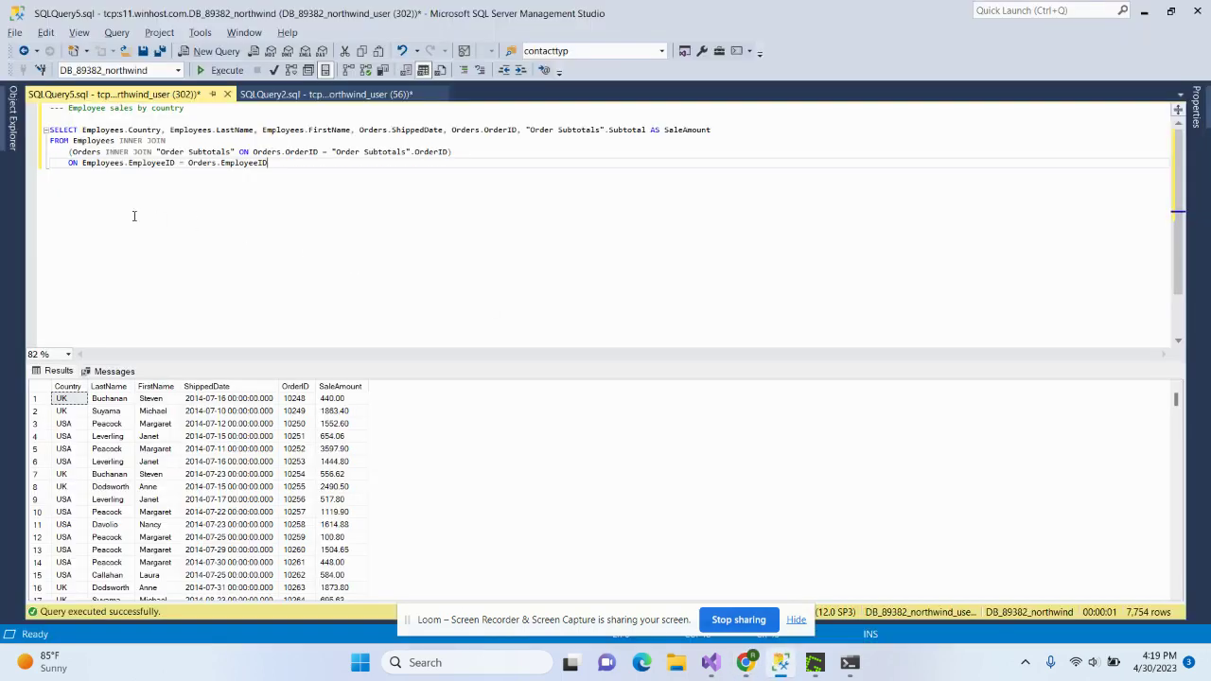
pyautogui.click(213, 70)
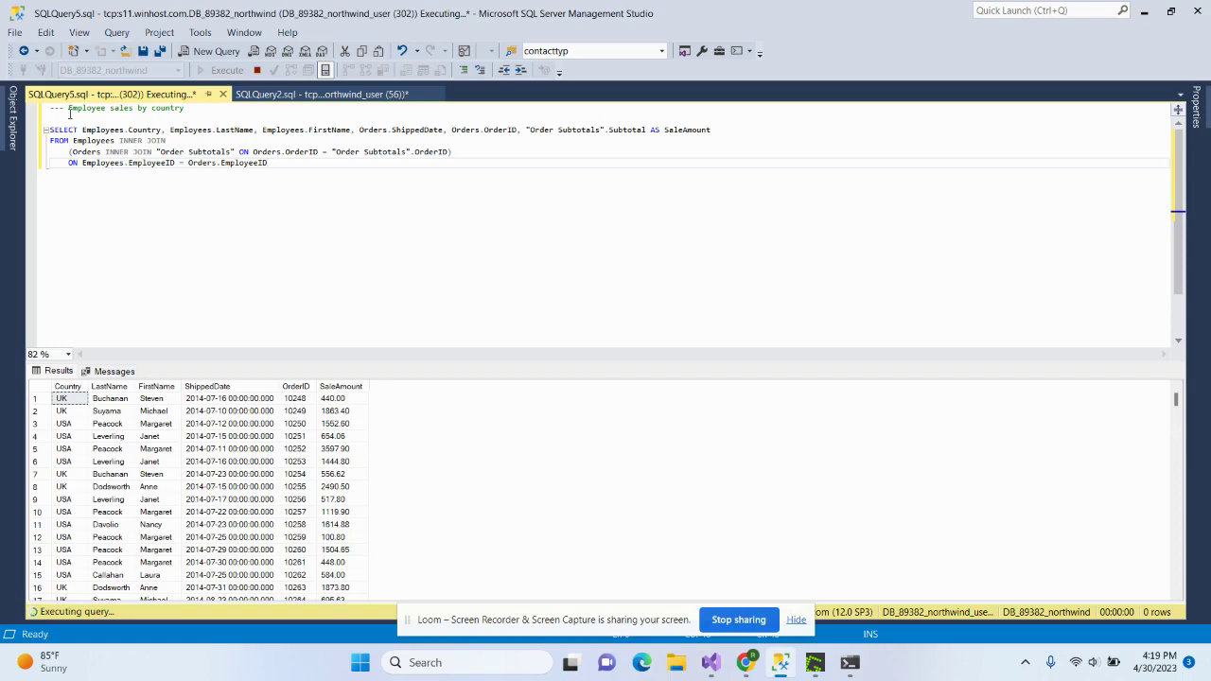
# Copy the complete SELECT statement below the "Employee sales by country" comment, including its joins
pyautogui.moveTo(69, 111); pyautogui.dragTo(195, 108)
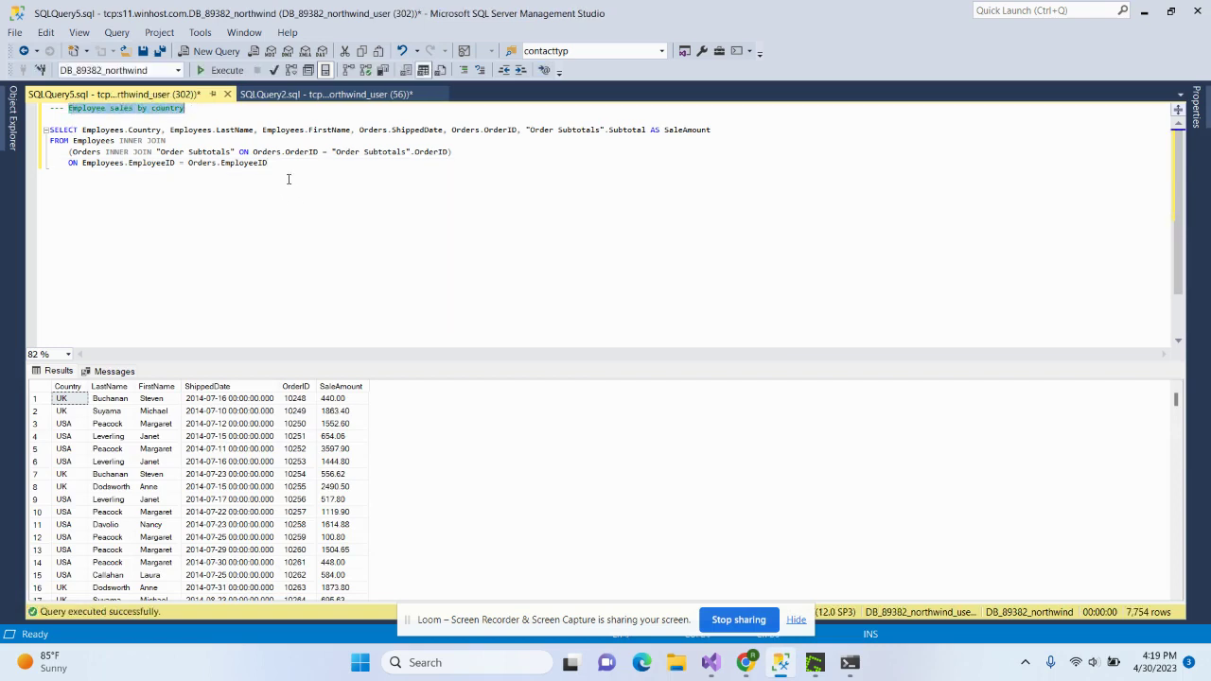
pyautogui.moveTo(50, 140); pyautogui.dragTo(428, 152)
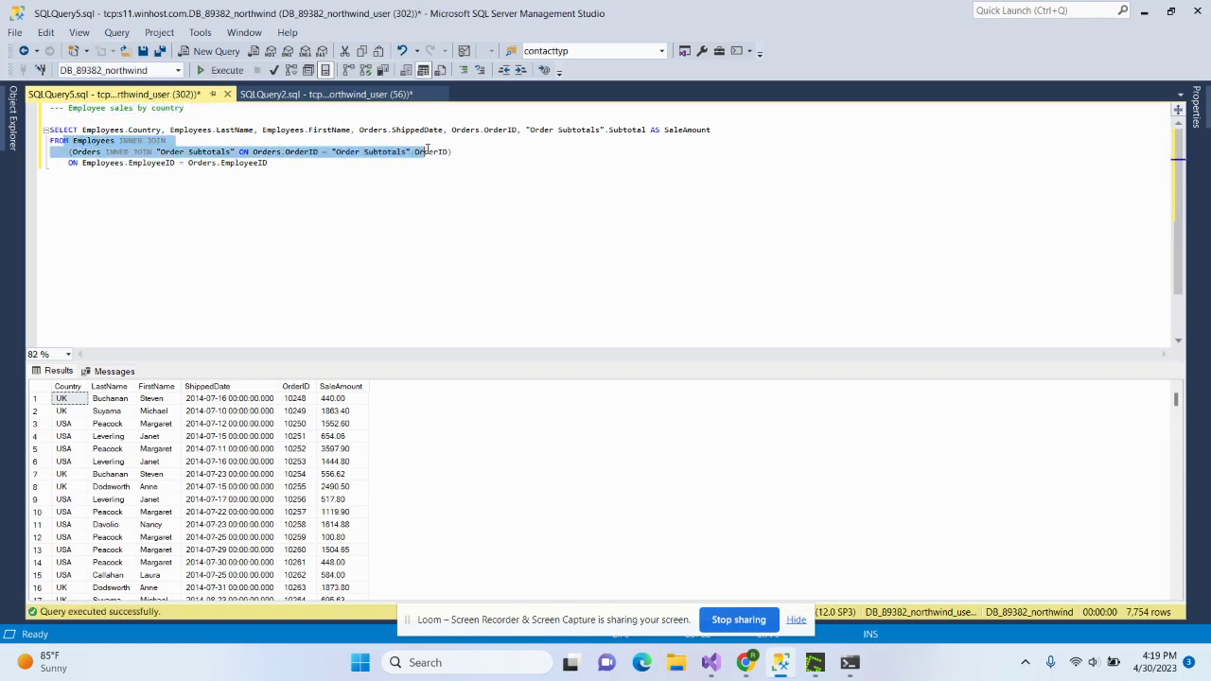
pyautogui.moveTo(444, 195); pyautogui.dragTo(47, 127)
pyautogui.hotkey('ctrl', 'c')
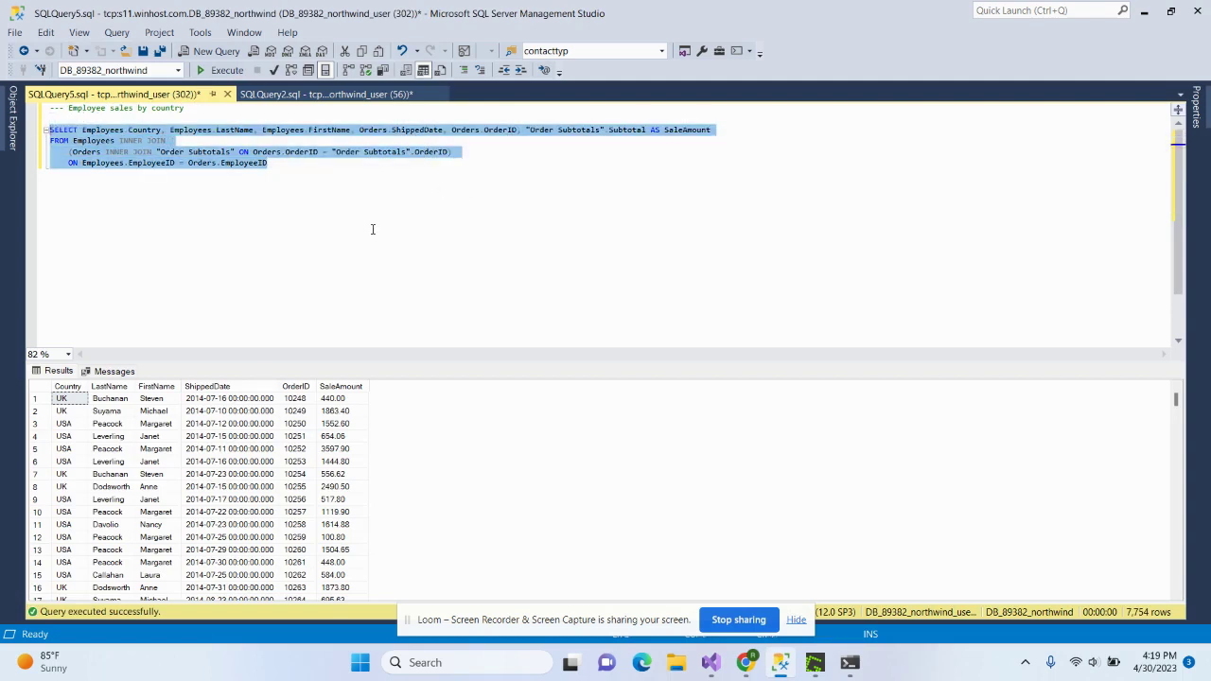
# Switch back to the Manage Database page in Chrome and start a new custom table named vwEmployeesByCountry
pyautogui.hotkey('alt', 'Tab')
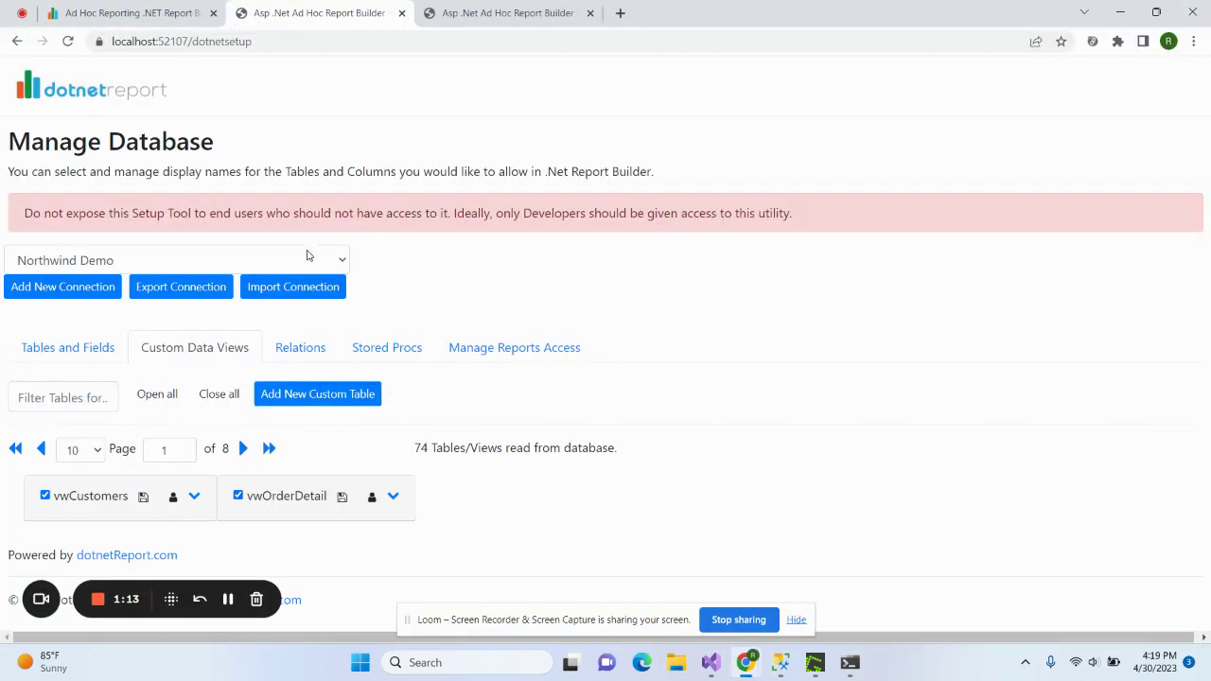
pyautogui.click(326, 398)
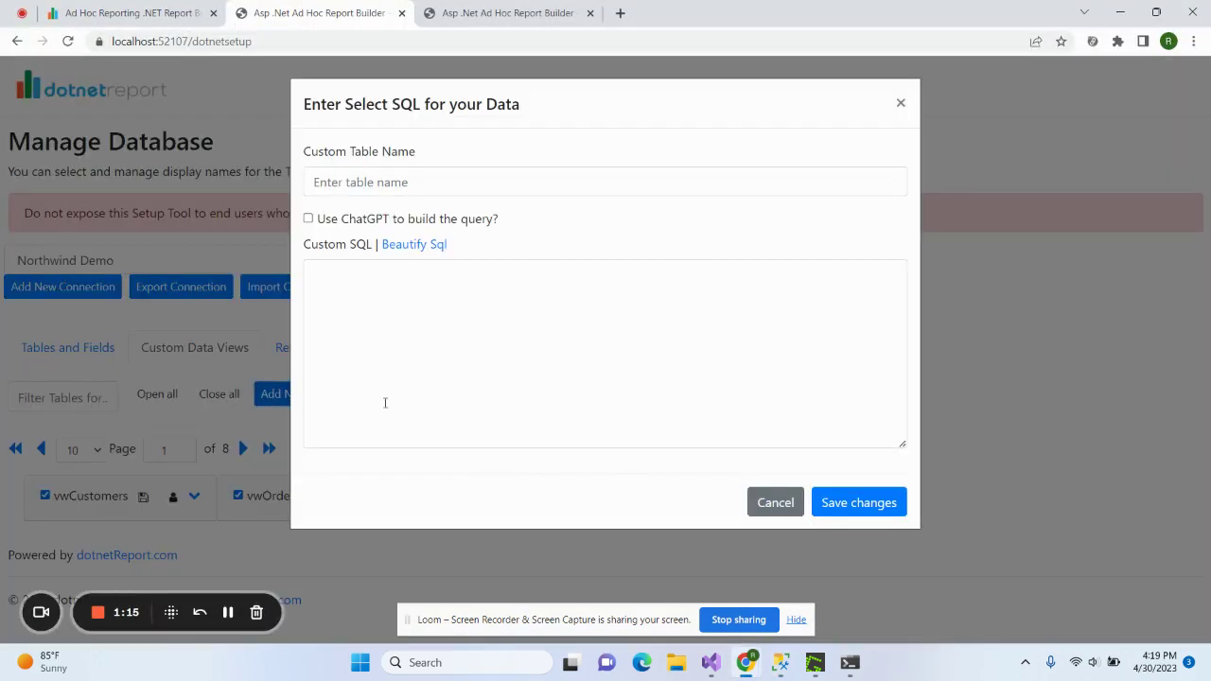
pyautogui.click(441, 180)
pyautogui.write('v')
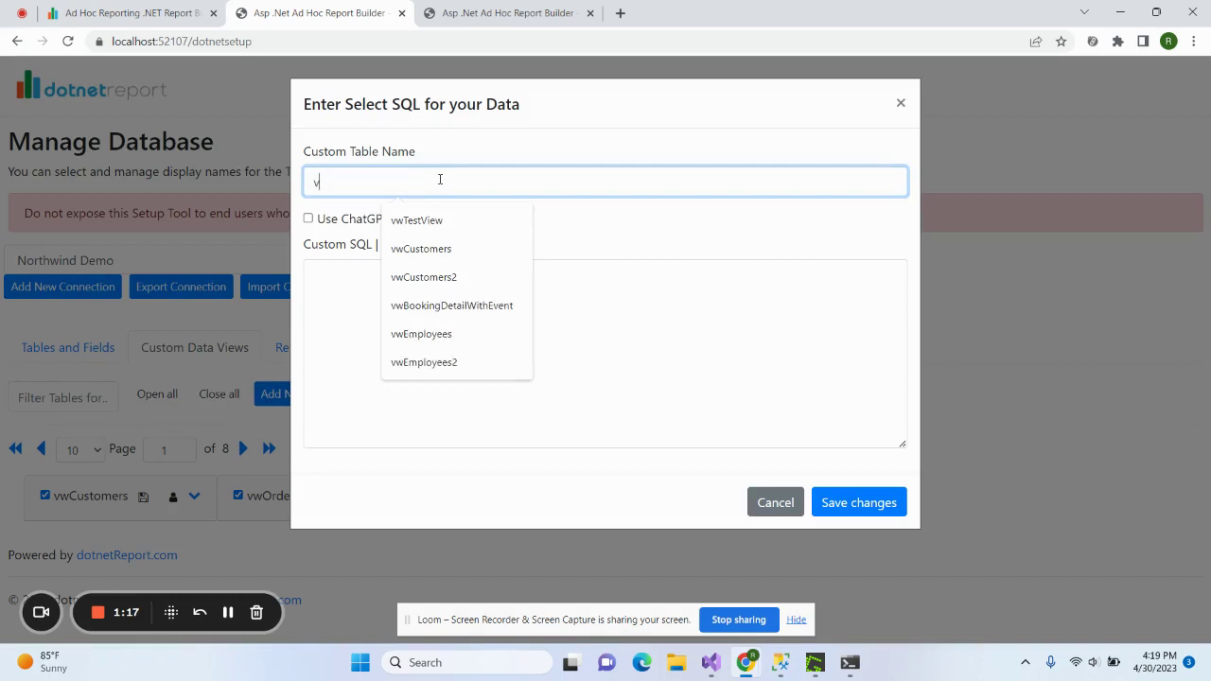
pyautogui.write('wEmplo')
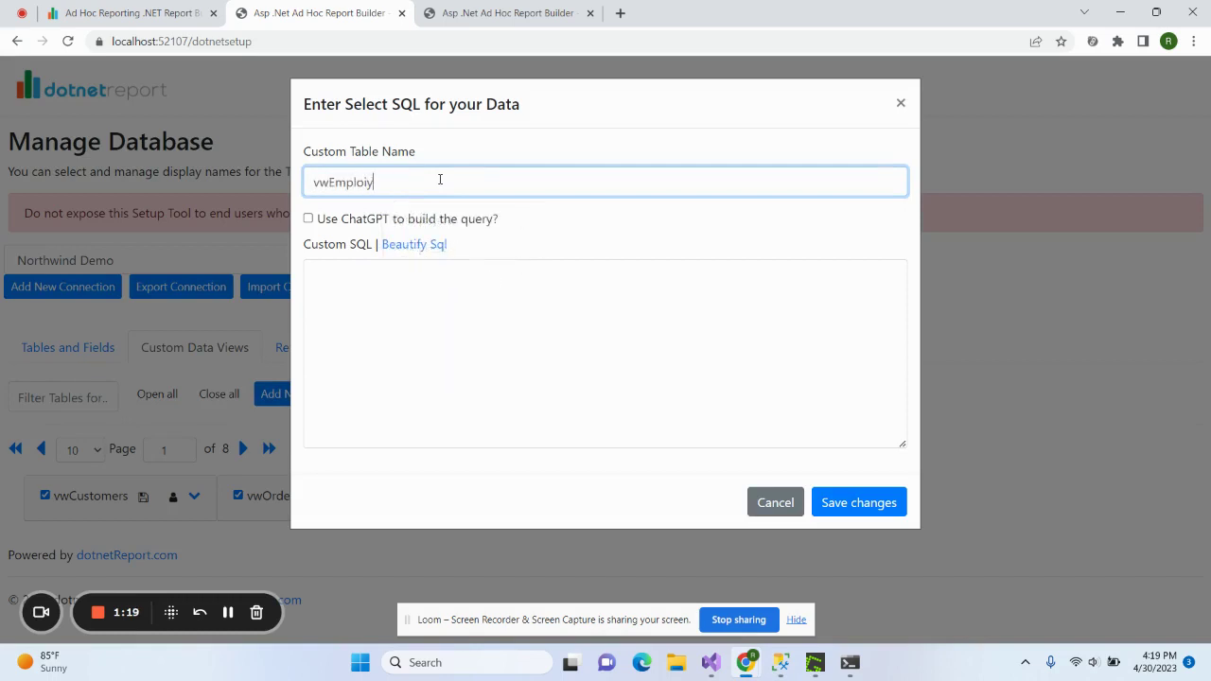
pyautogui.write('yeesB')
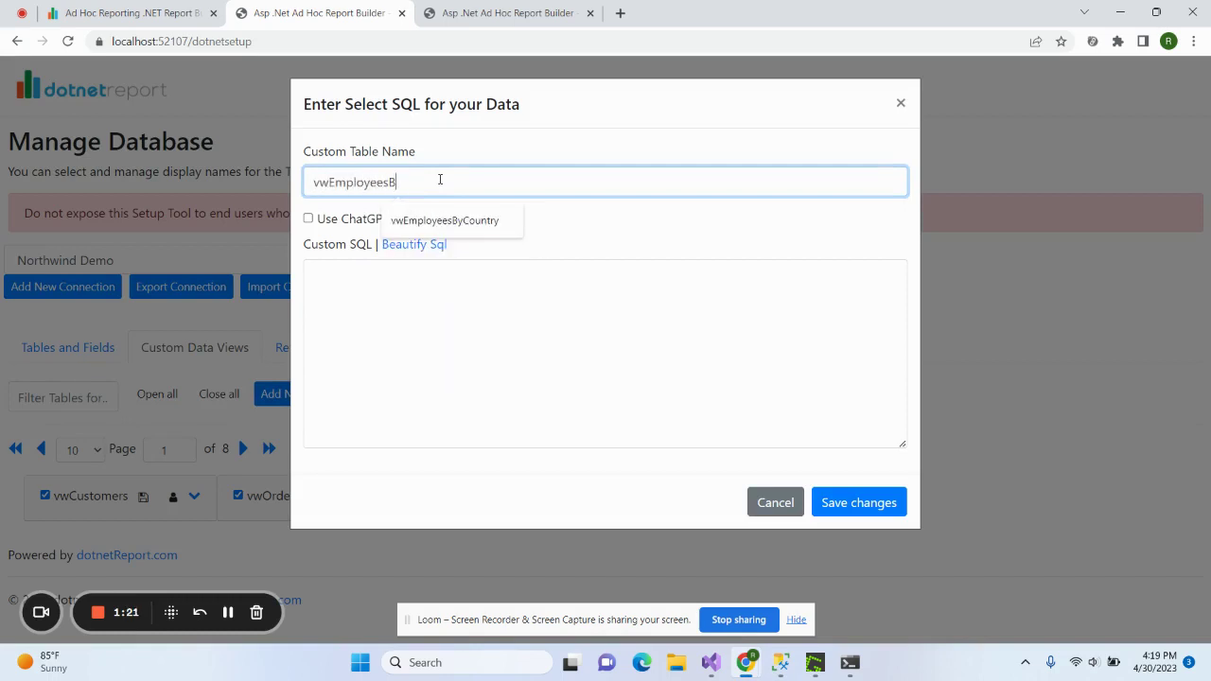
pyautogui.press('Down')
pyautogui.press('Return')
# Paste the copied query as the table's custom SQL, beautify it and save the changes
pyautogui.click(436, 294)
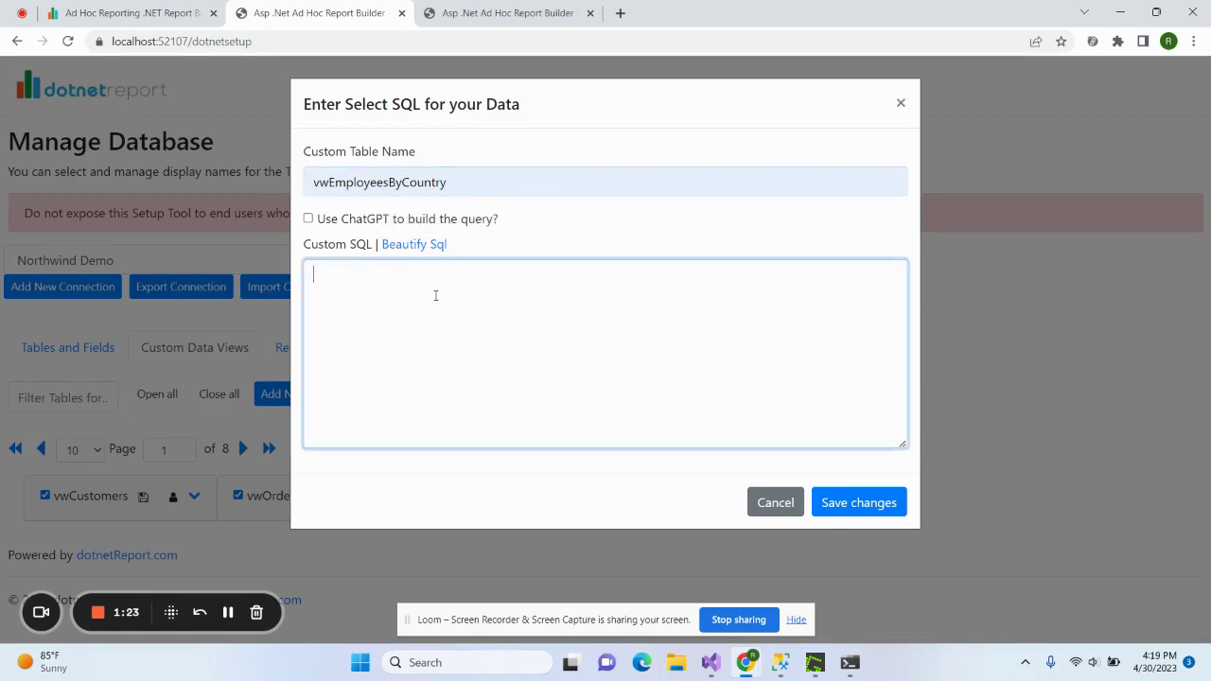
pyautogui.hotkey('ctrl', 'v')
pyautogui.click(433, 250)
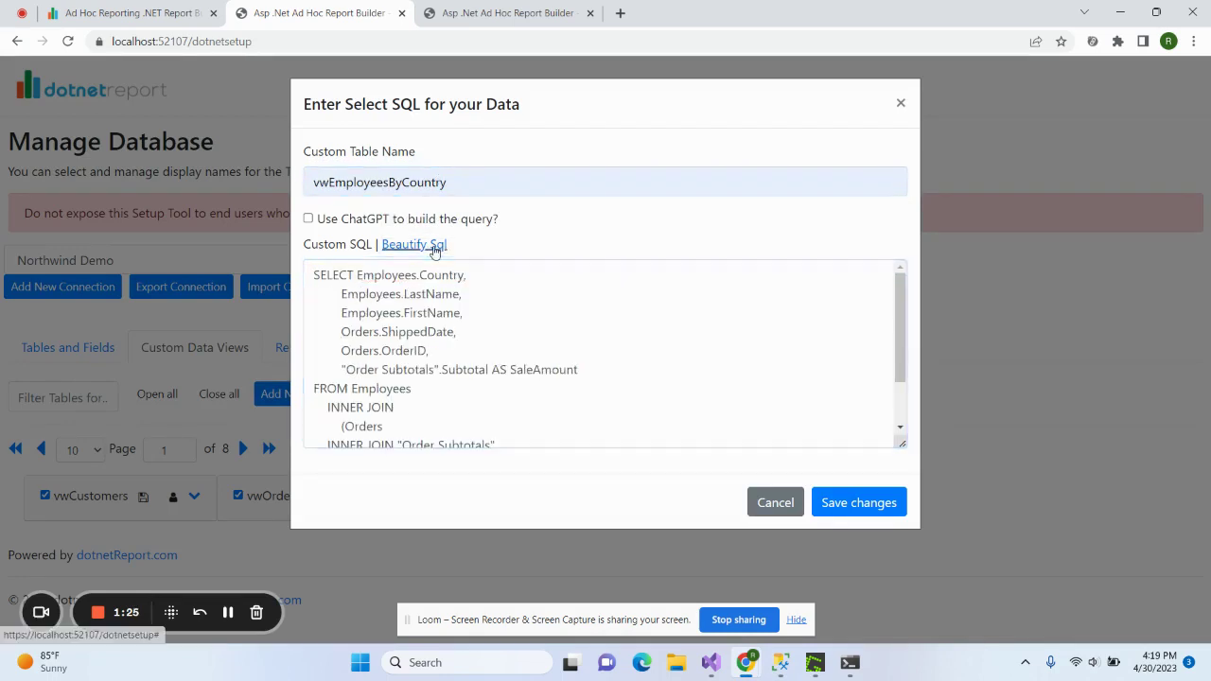
pyautogui.scroll(-2, 516, 380)
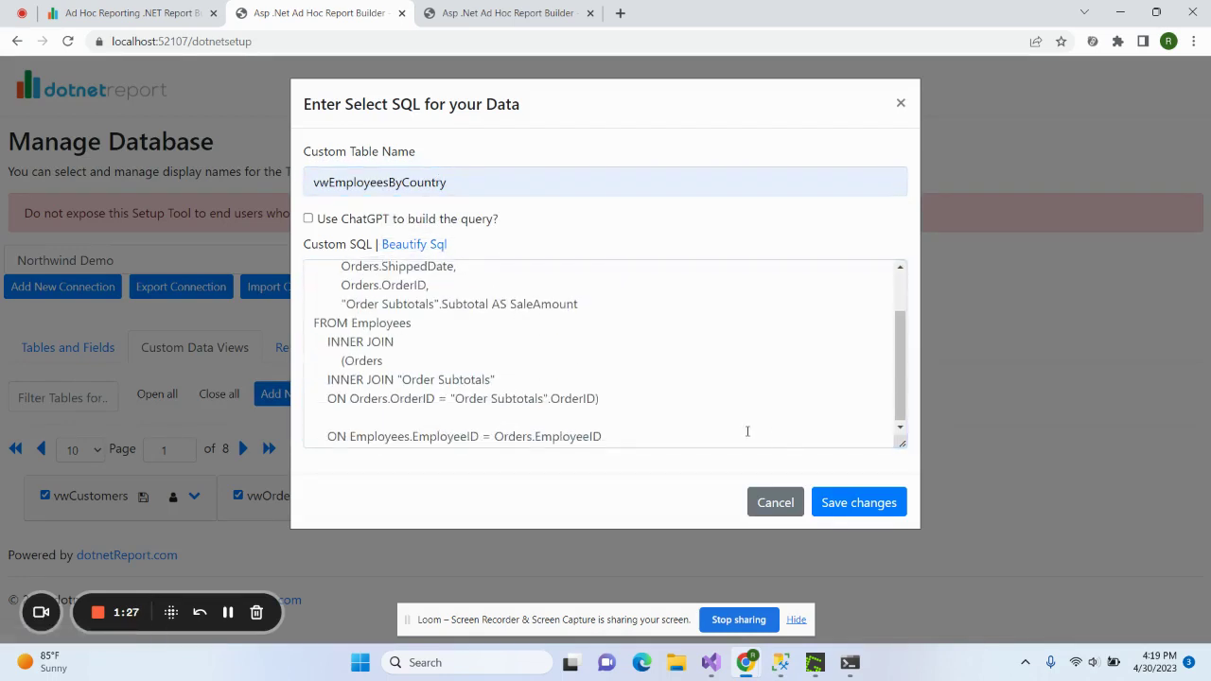
pyautogui.click(856, 511)
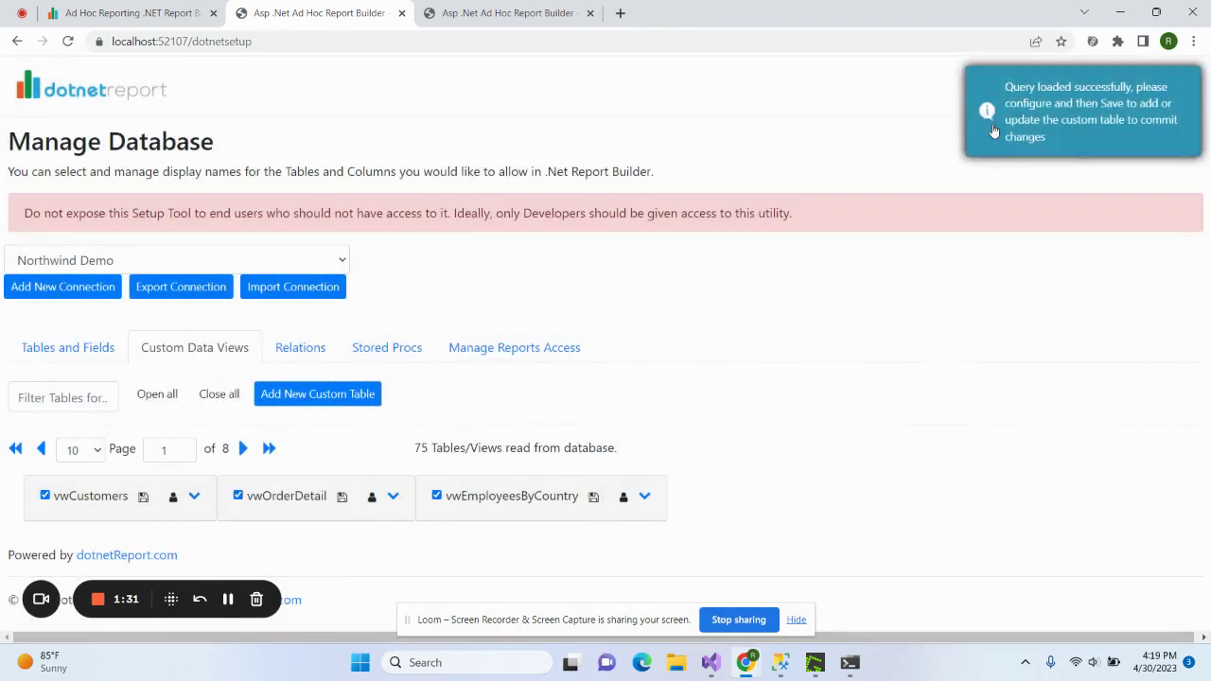
# Set the display name of vwEmployeesByCountry to "Employees By Country" and auto-format its column names
pyautogui.click(644, 497)
pyautogui.scroll(-5, 713, 489)
pyautogui.scroll(-1, 715, 490)
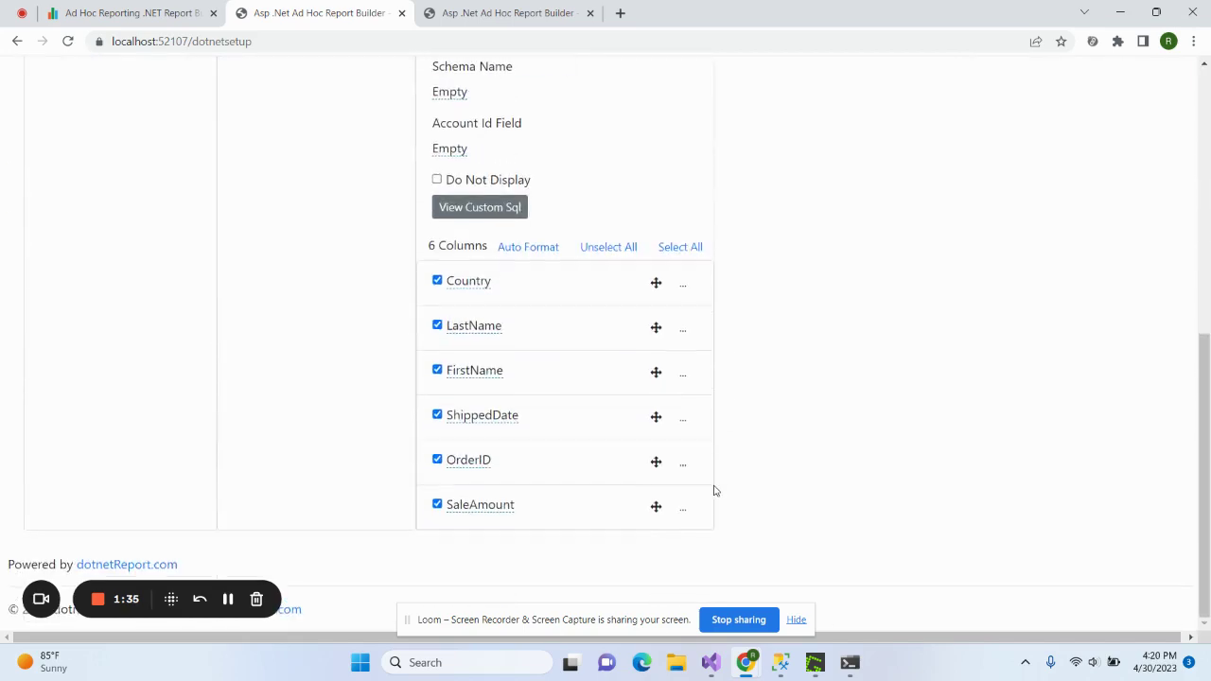
pyautogui.scroll(2, 715, 490)
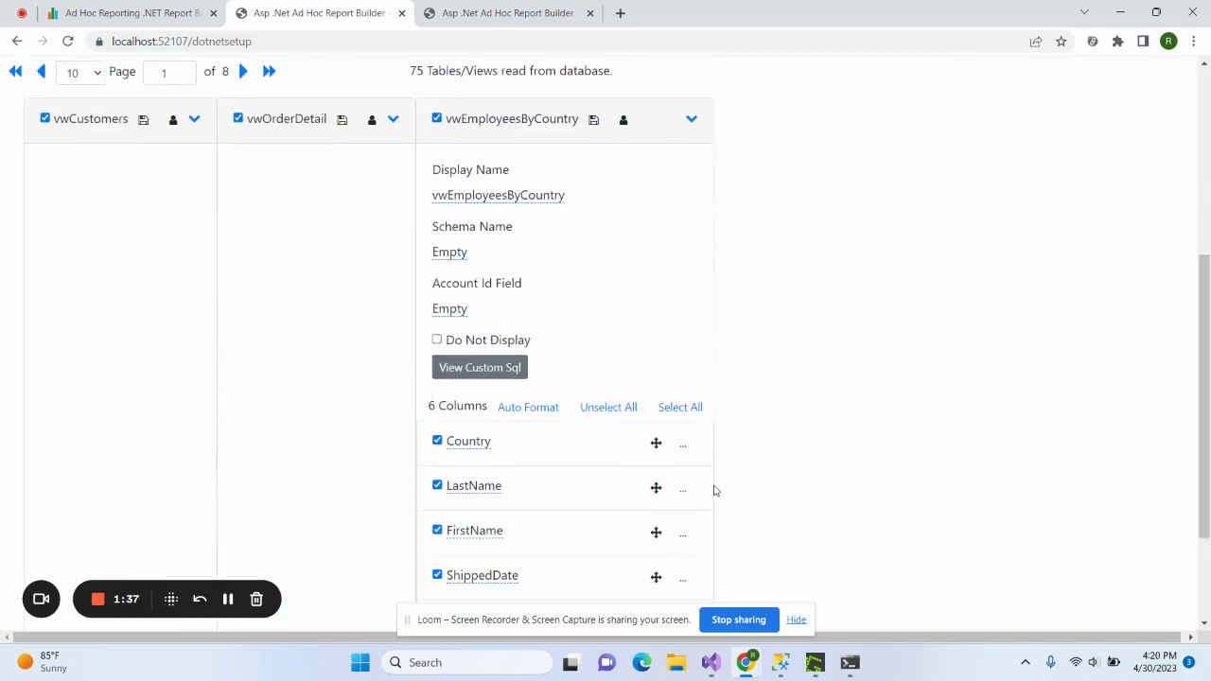
pyautogui.click(520, 195)
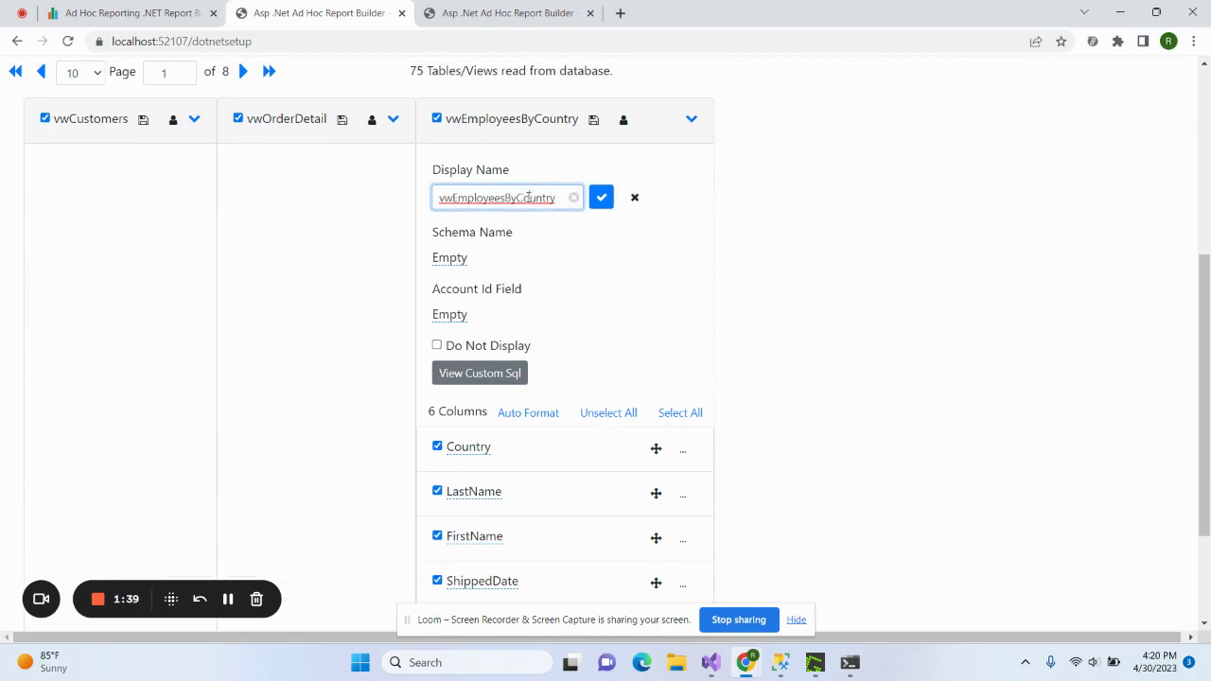
pyautogui.doubleClick(528, 197)
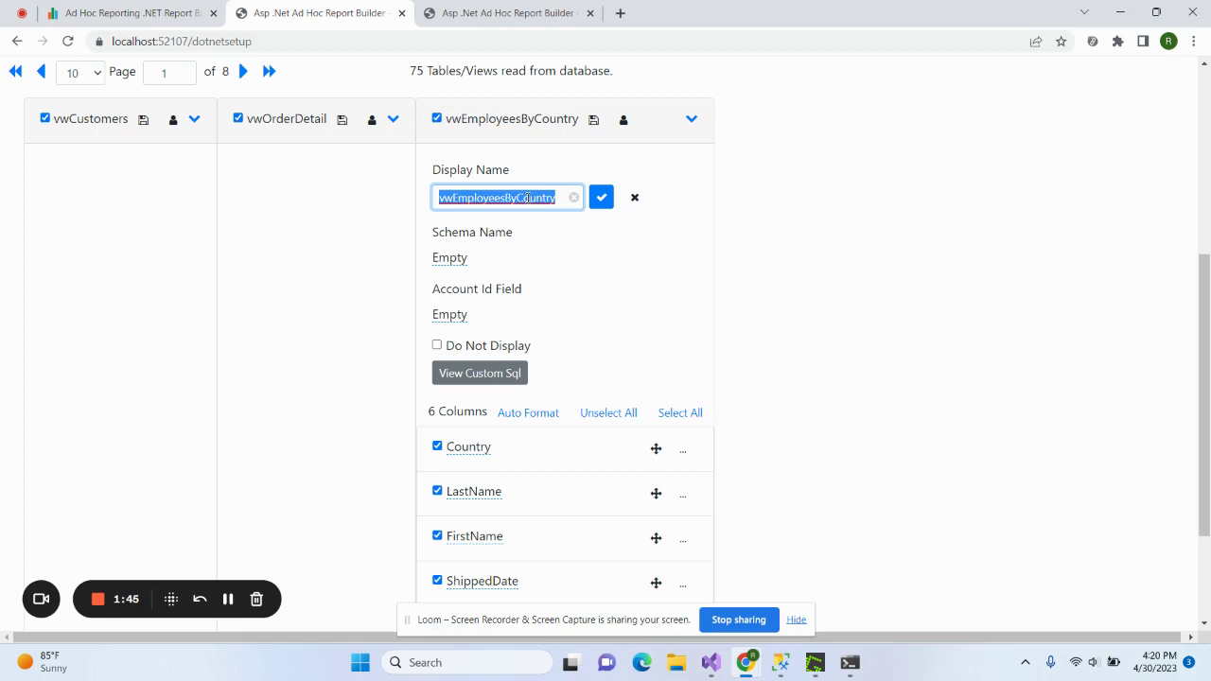
pyautogui.write('Employees')
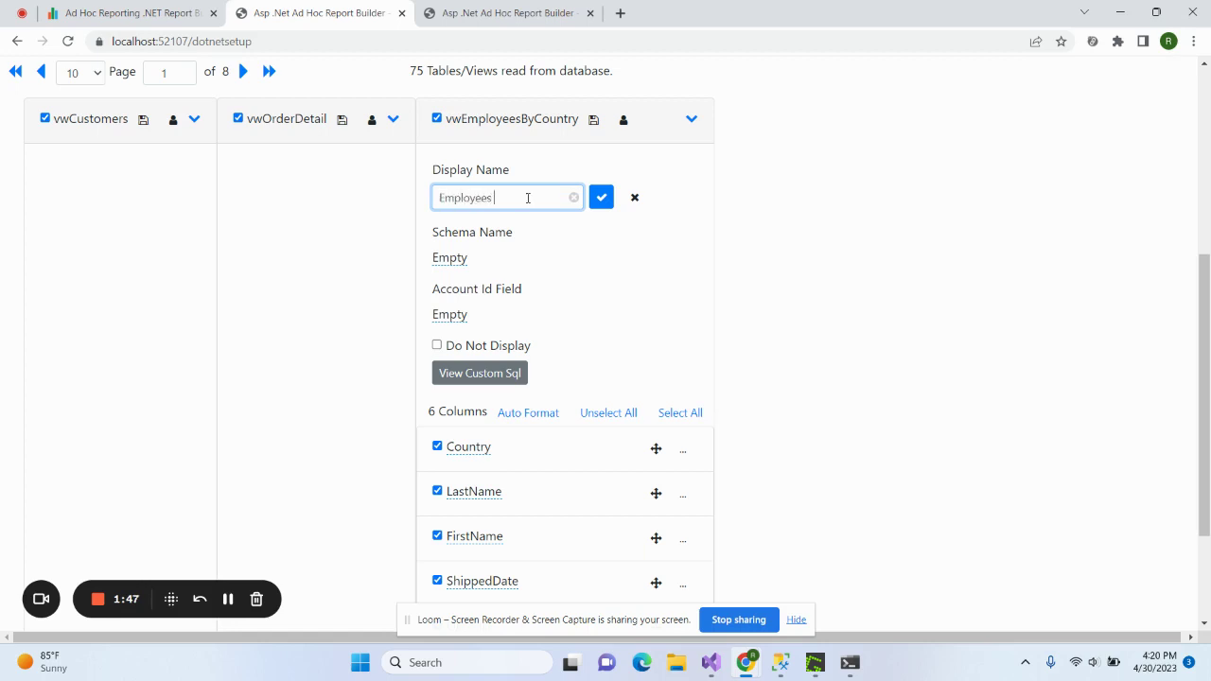
pyautogui.write(' By Country')
pyautogui.press('Return')
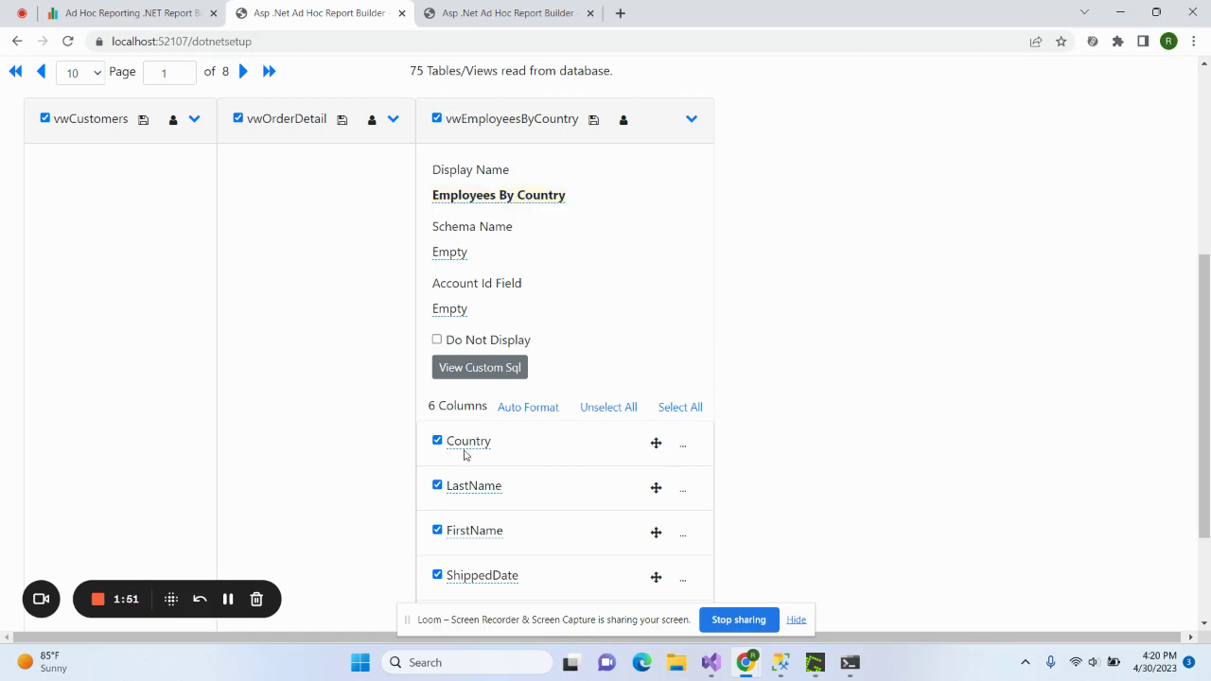
pyautogui.click(530, 407)
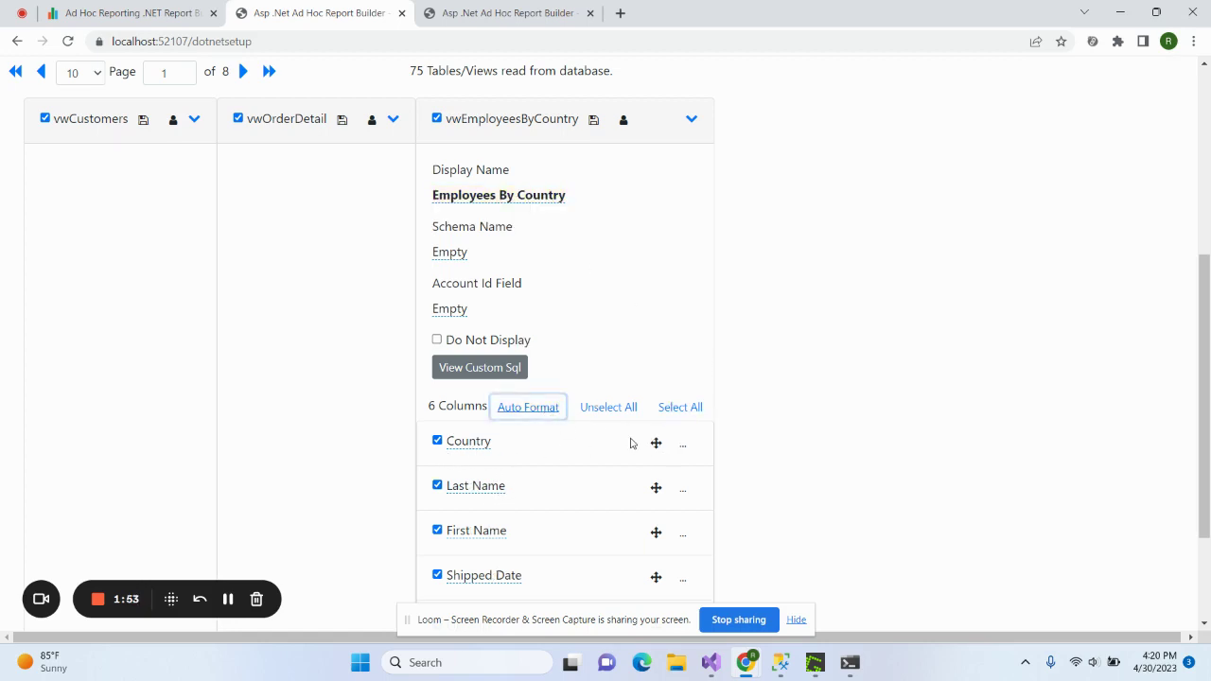
pyautogui.scroll(-2, 632, 441)
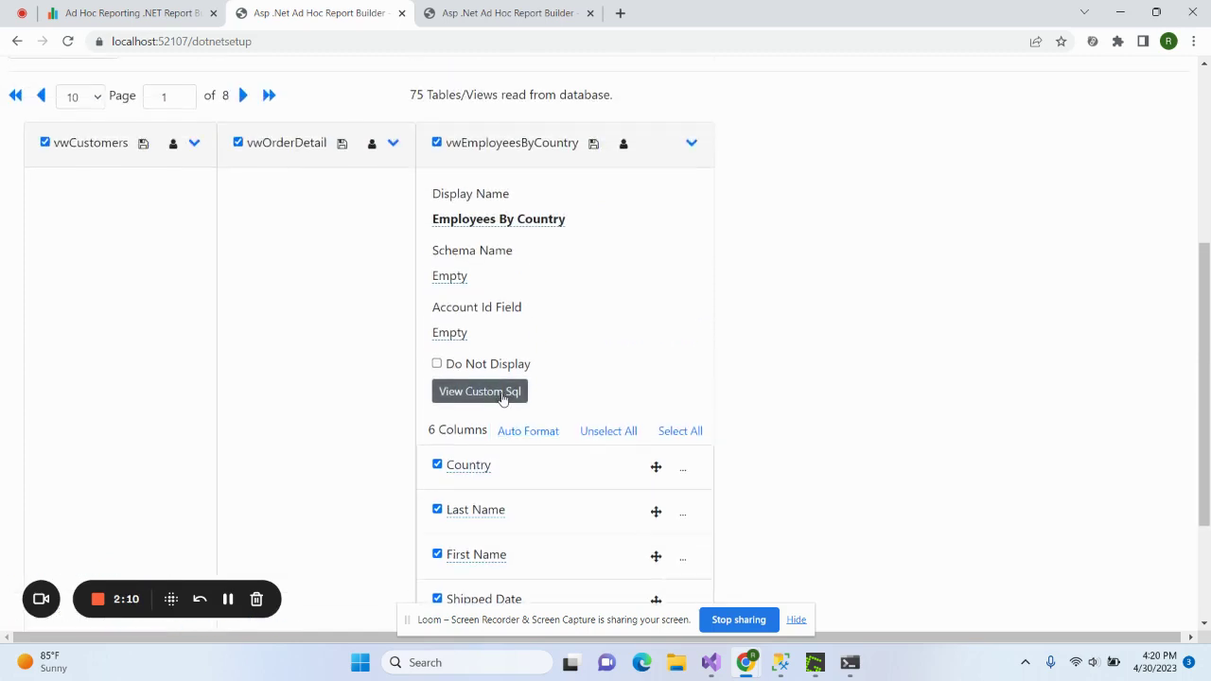
# Review the custom SQL of vwEmployeesByCountry, close it without changes and save the custom table
pyautogui.click(502, 392)
pyautogui.scroll(2, 597, 316)
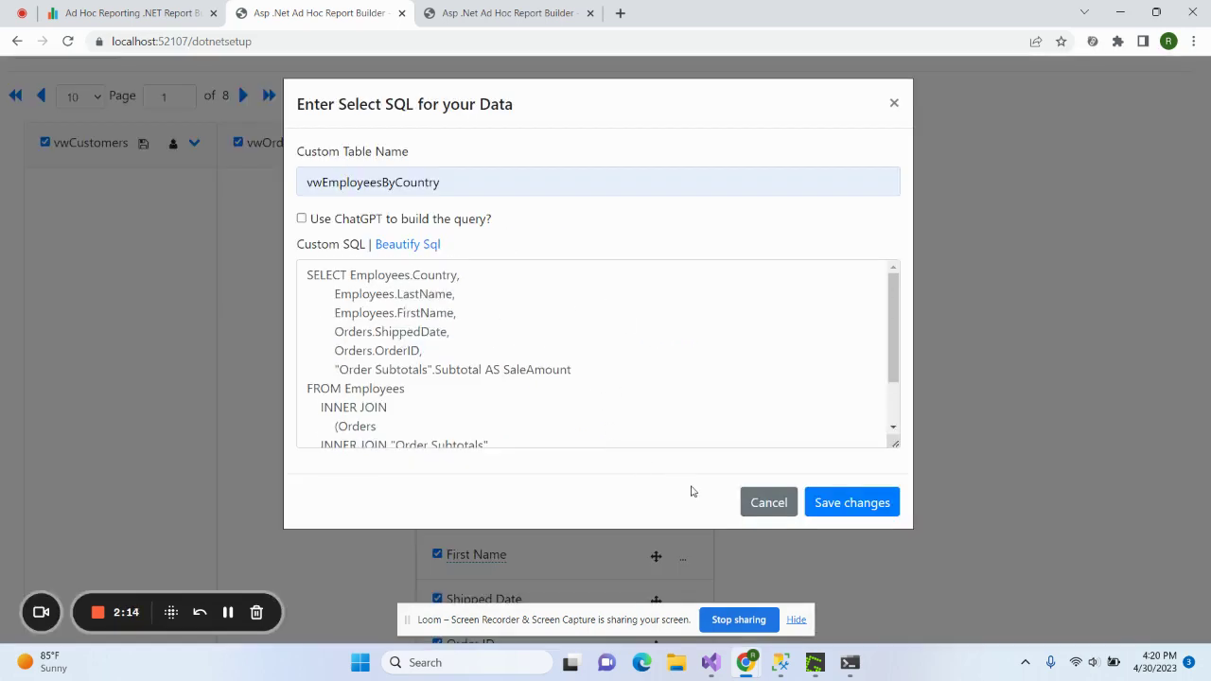
pyautogui.click(763, 503)
pyautogui.scroll(1, 653, 330)
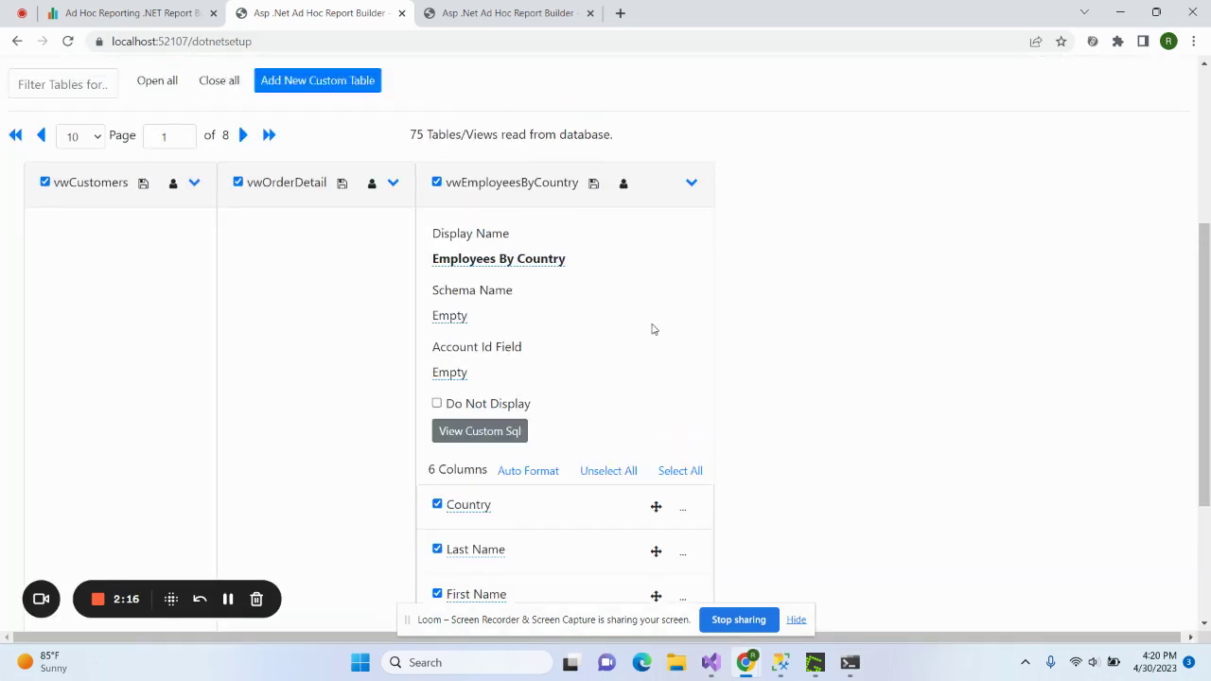
pyautogui.click(593, 209)
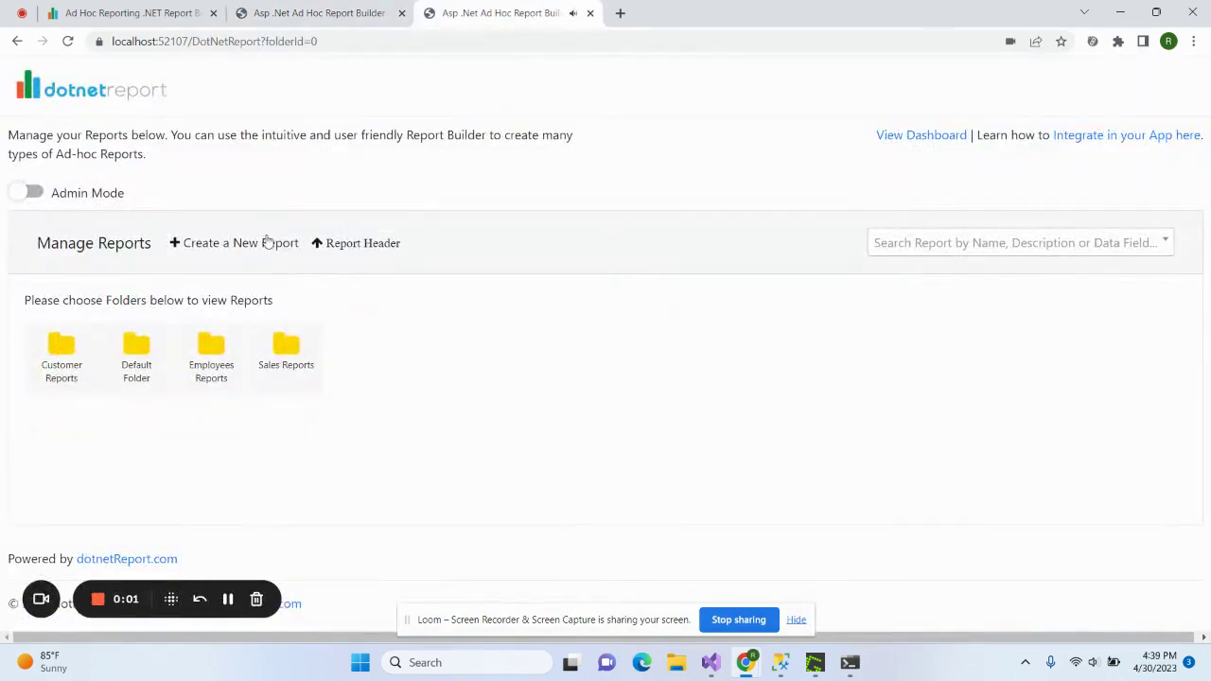
# Create a new report and choose Employees By Country as its data section
pyautogui.click(272, 242)
pyautogui.click(460, 442)
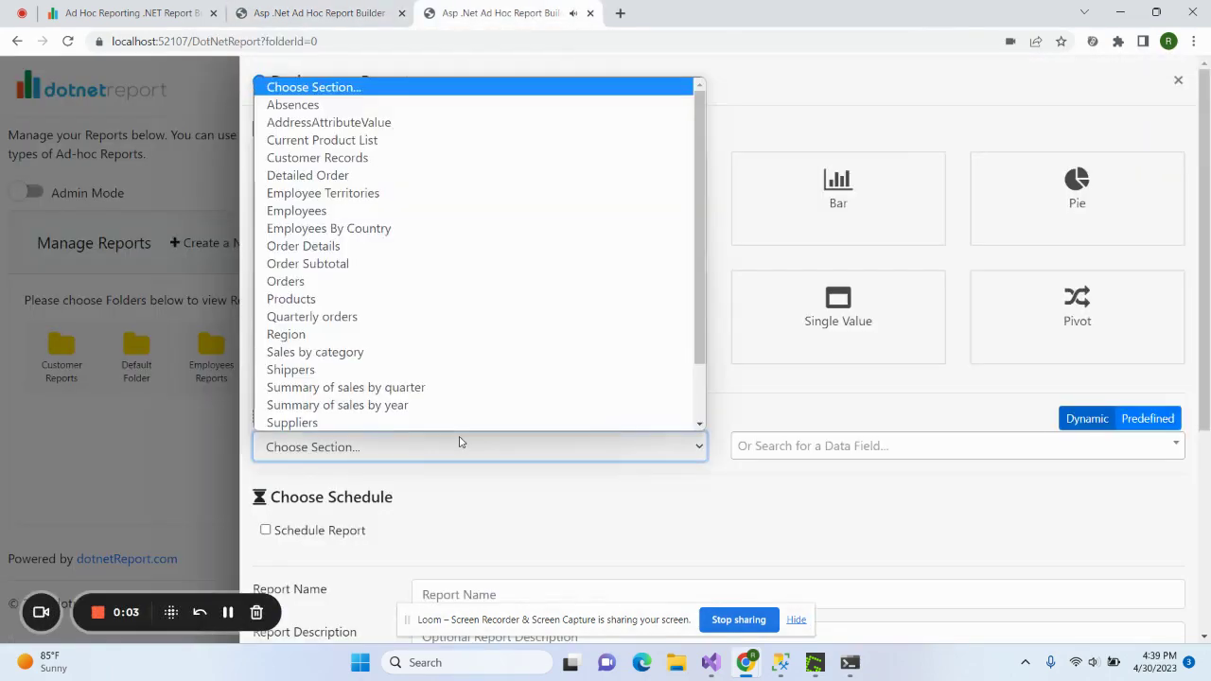
pyautogui.scroll(-1, 460, 441)
pyautogui.scroll(1, 460, 440)
pyautogui.click(465, 433)
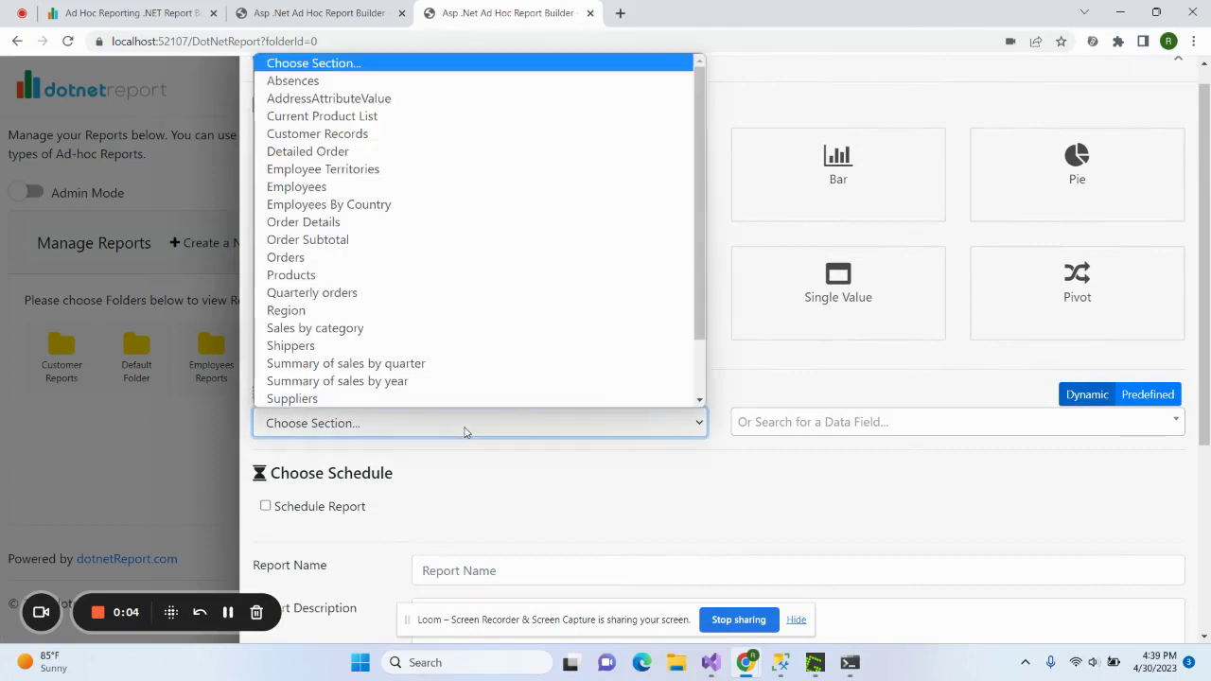
pyautogui.click(473, 208)
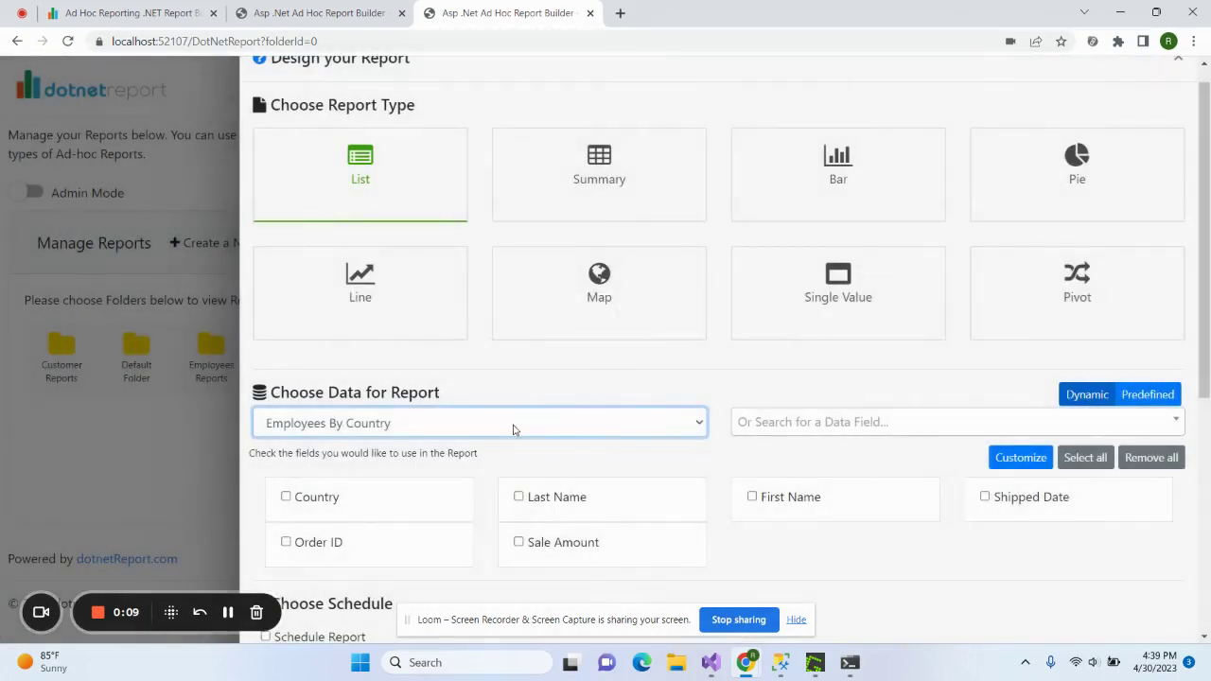
# Include the Last Name, First Name, Country, Shipped Date and Sale Amount fields in the report, in that order
pyautogui.scroll(-1, 513, 429)
pyautogui.click(518, 454)
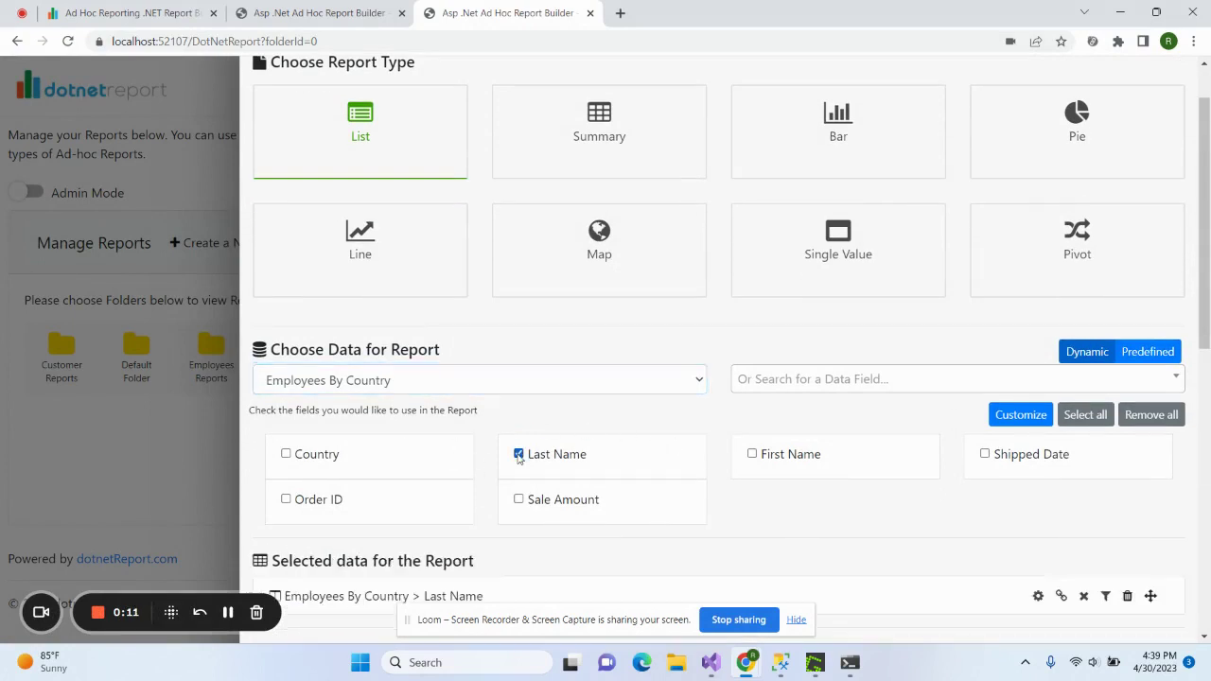
pyautogui.click(752, 454)
pyautogui.click(285, 455)
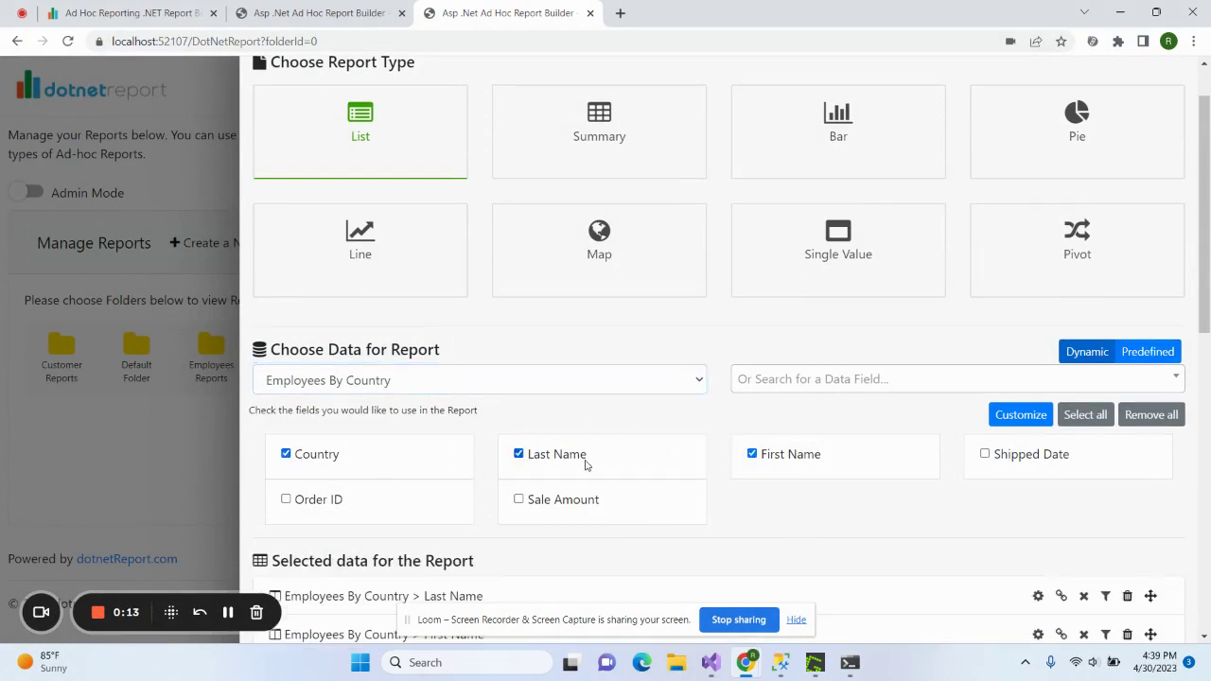
pyautogui.scroll(-3, 668, 481)
pyautogui.click(985, 305)
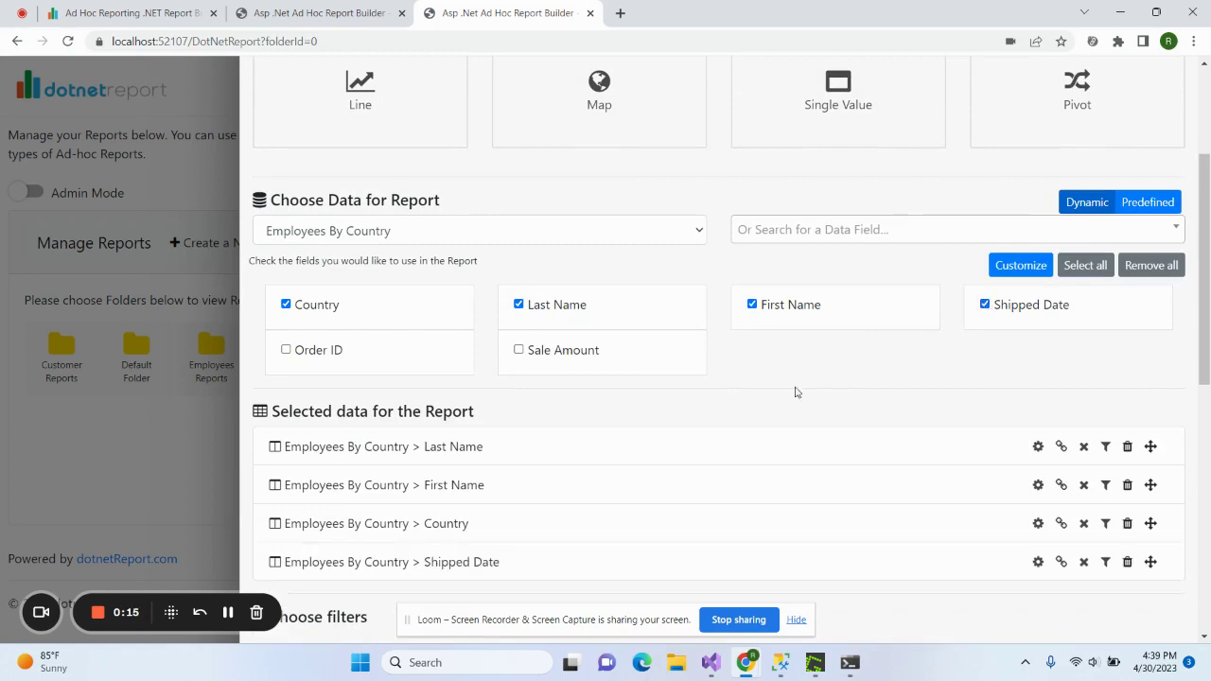
pyautogui.click(559, 347)
# Name the report "Simple list", keep it in the Default Folder, and save and run it
pyautogui.scroll(-7, 773, 394)
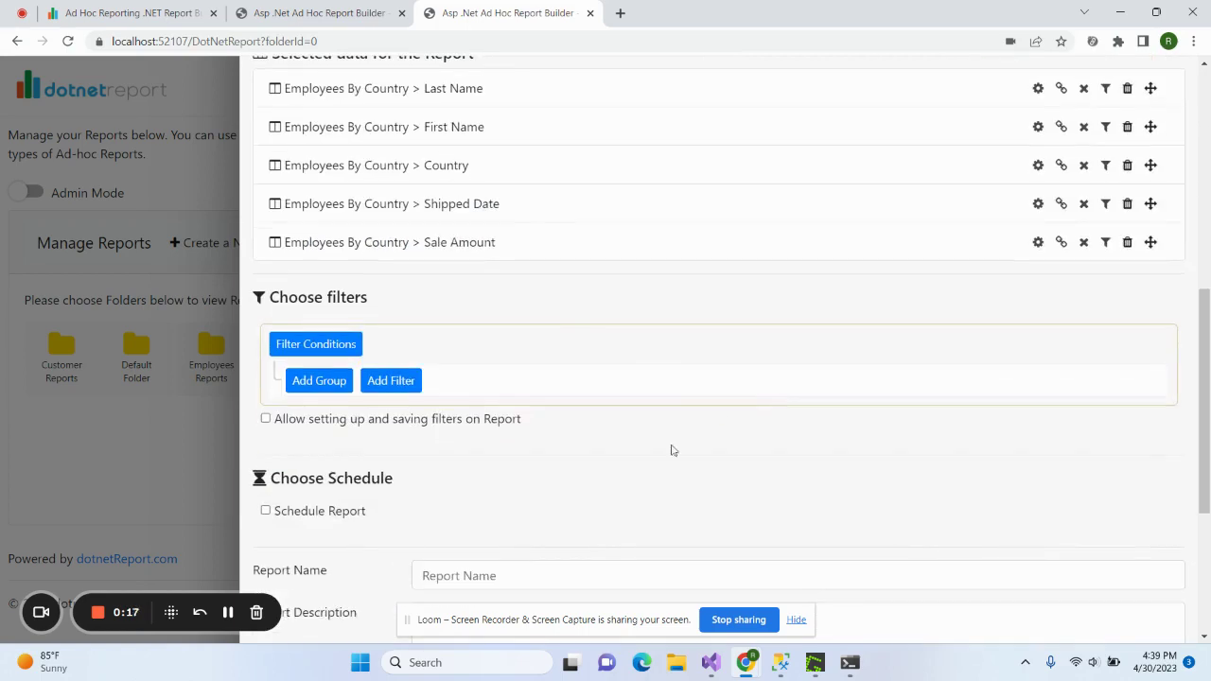
pyautogui.click(613, 569)
pyautogui.write('Simp')
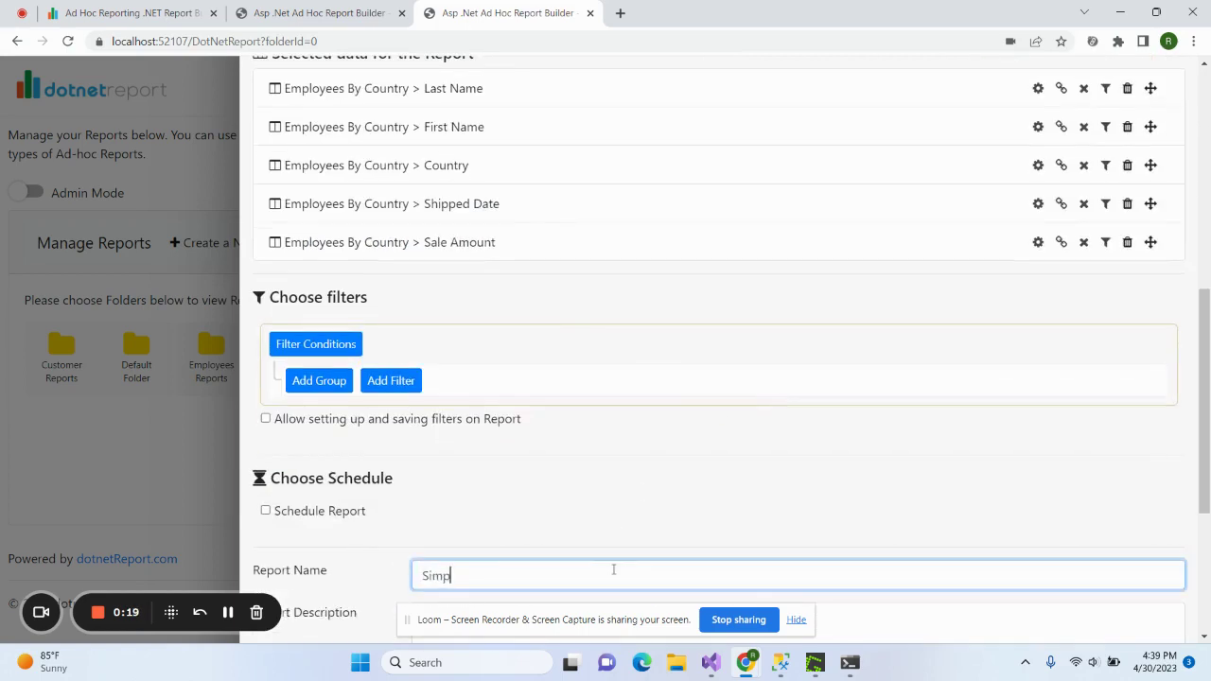
pyautogui.write('le list')
pyautogui.scroll(-3, 614, 571)
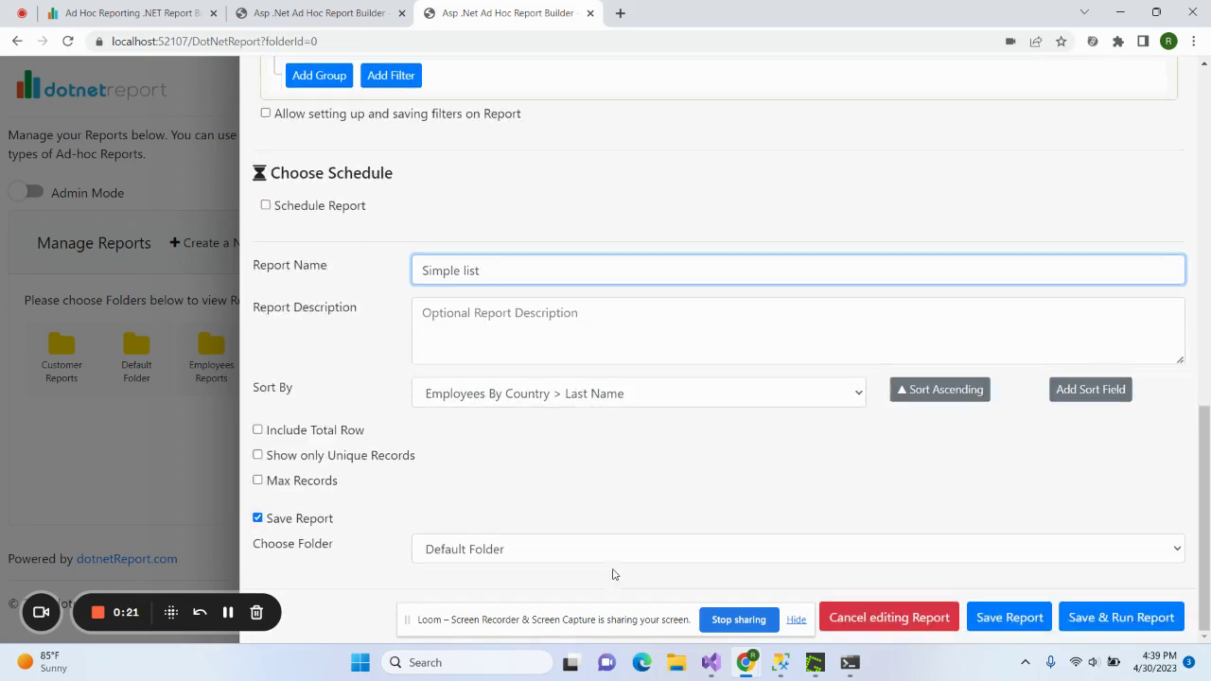
pyautogui.press('Return')
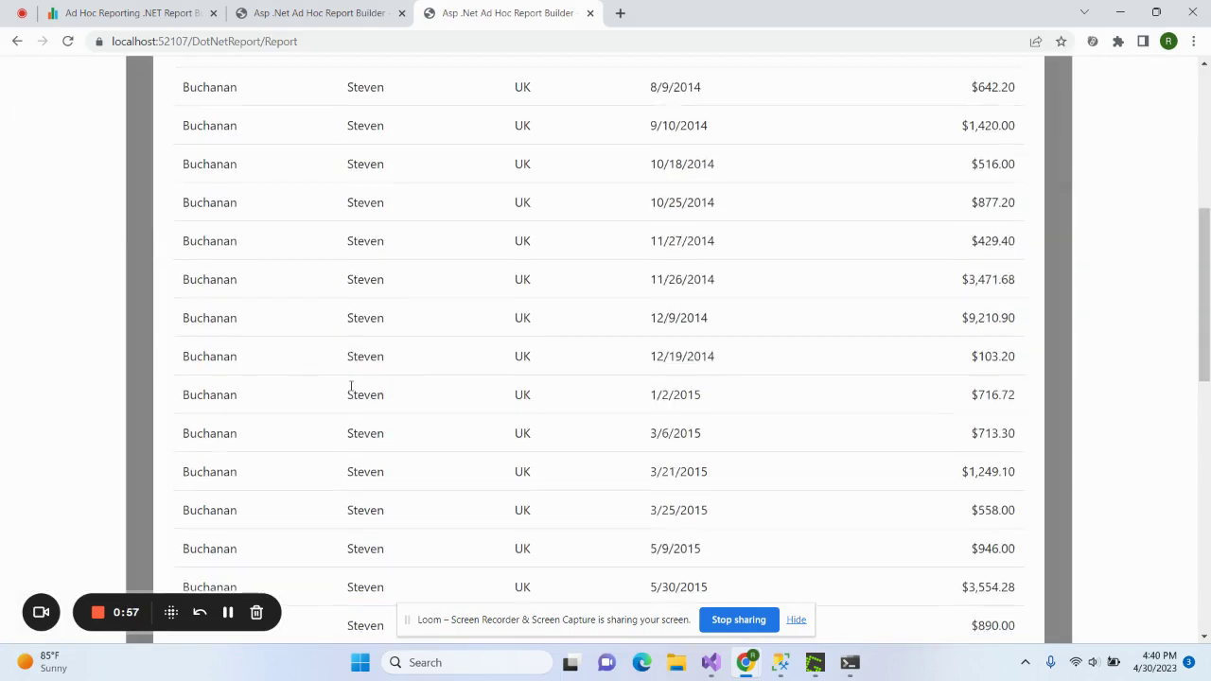
# Examine the SQL generated below the report results, highlighting the custom query embedded in its FROM clause
pyautogui.scroll(-9, 350, 388)
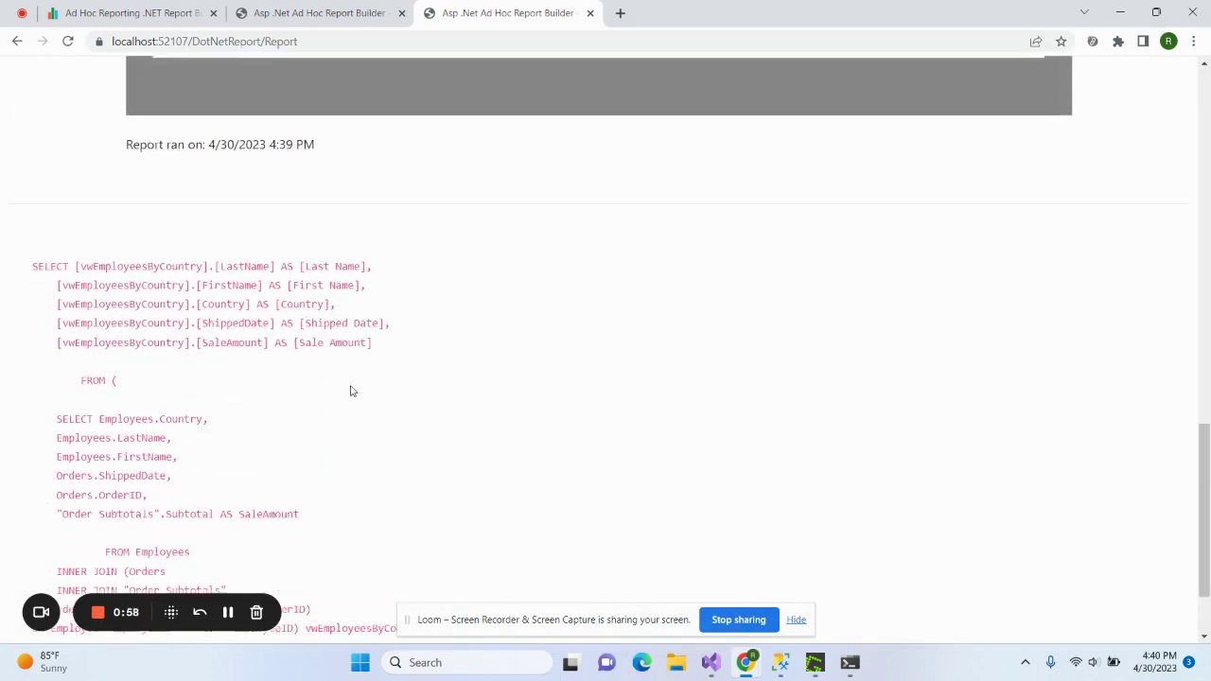
pyautogui.scroll(-1, 350, 391)
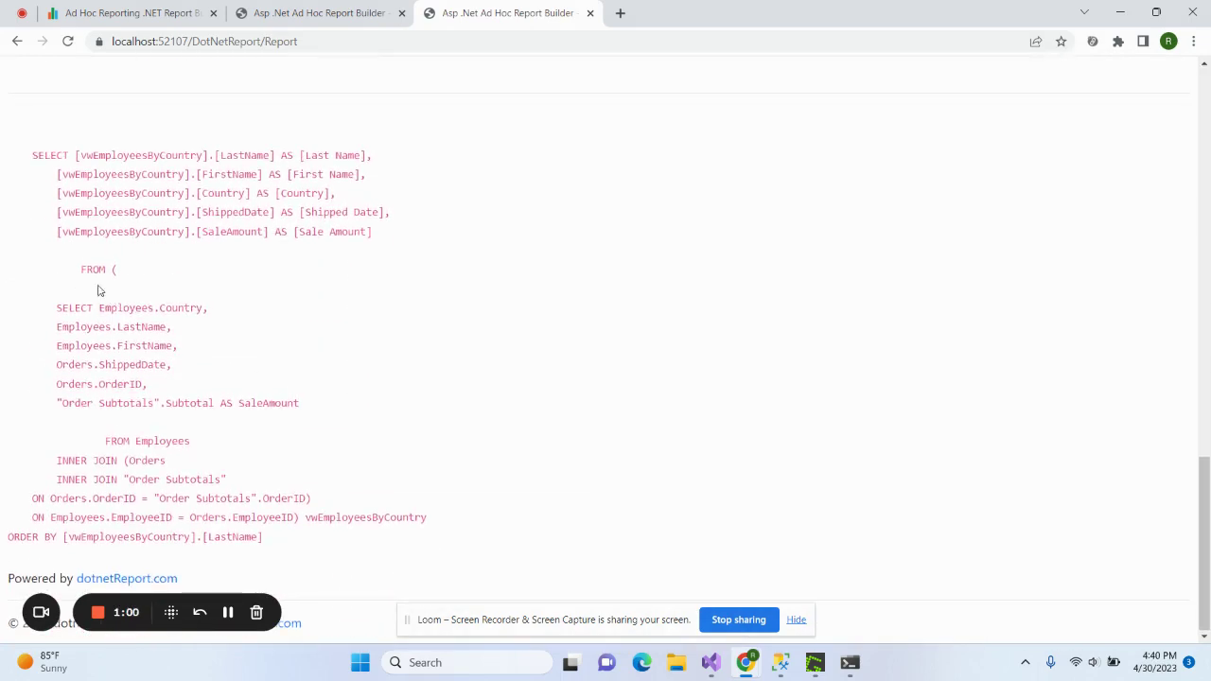
pyautogui.moveTo(81, 269); pyautogui.dragTo(326, 509)
pyautogui.click(388, 443)
# Edit the report, change its type to Summary and move Country to the top of the selected fields
pyautogui.click(899, 148)
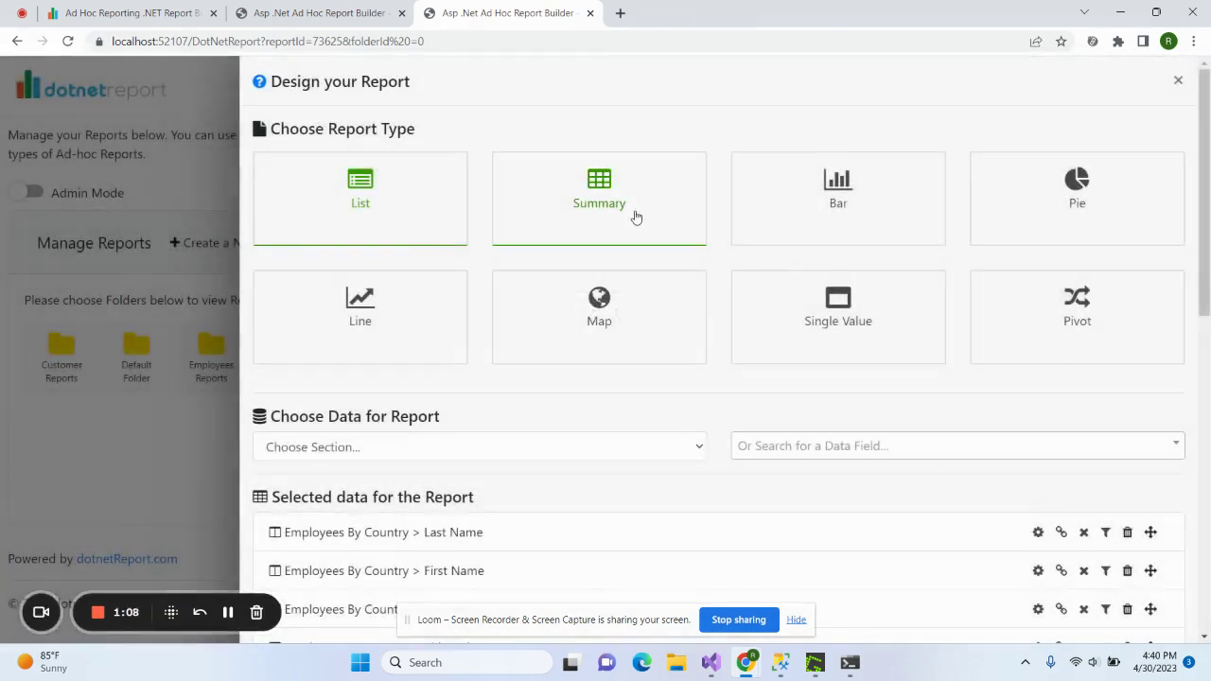
pyautogui.click(635, 216)
pyautogui.click(854, 349)
pyautogui.scroll(-2, 856, 351)
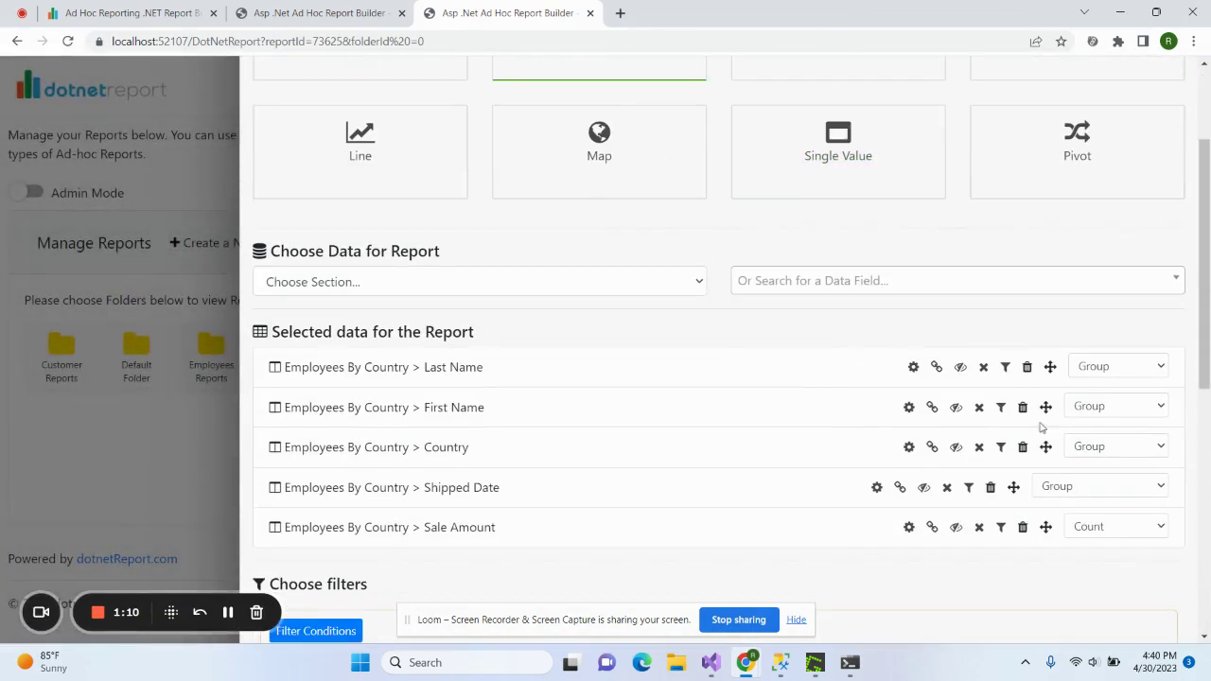
pyautogui.moveTo(1046, 446); pyautogui.dragTo(1050, 367)
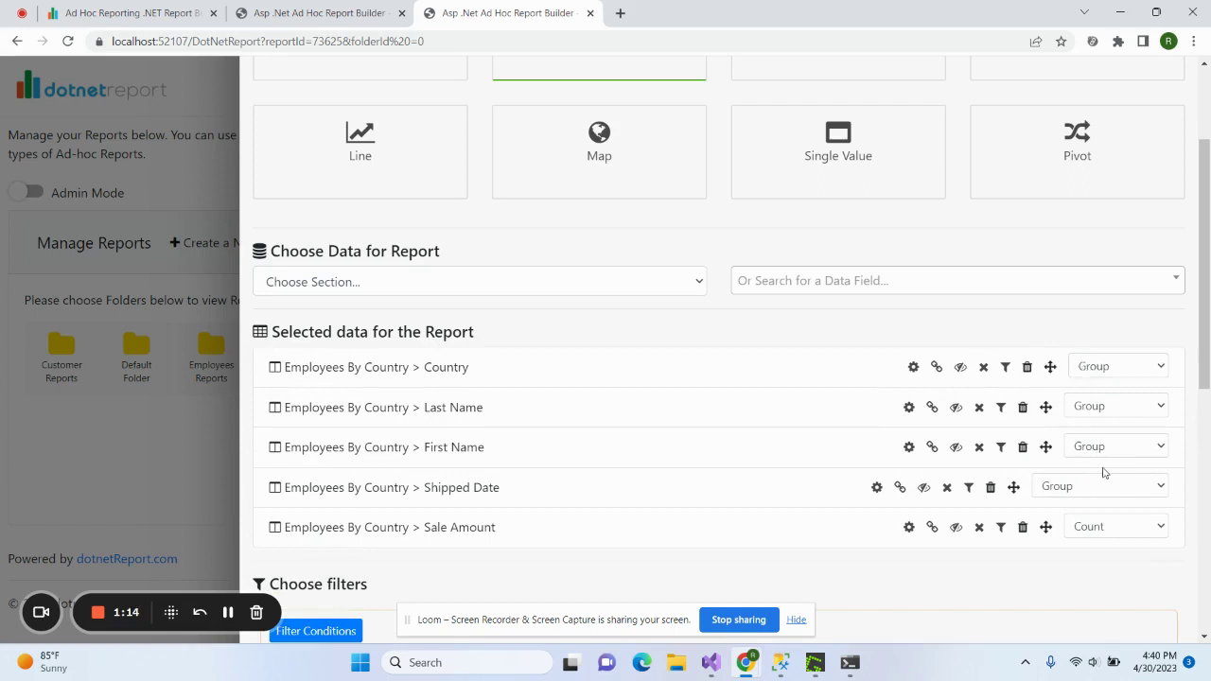
# Set both the Last Name and First Name fields to Only in Detail
pyautogui.click(1114, 409)
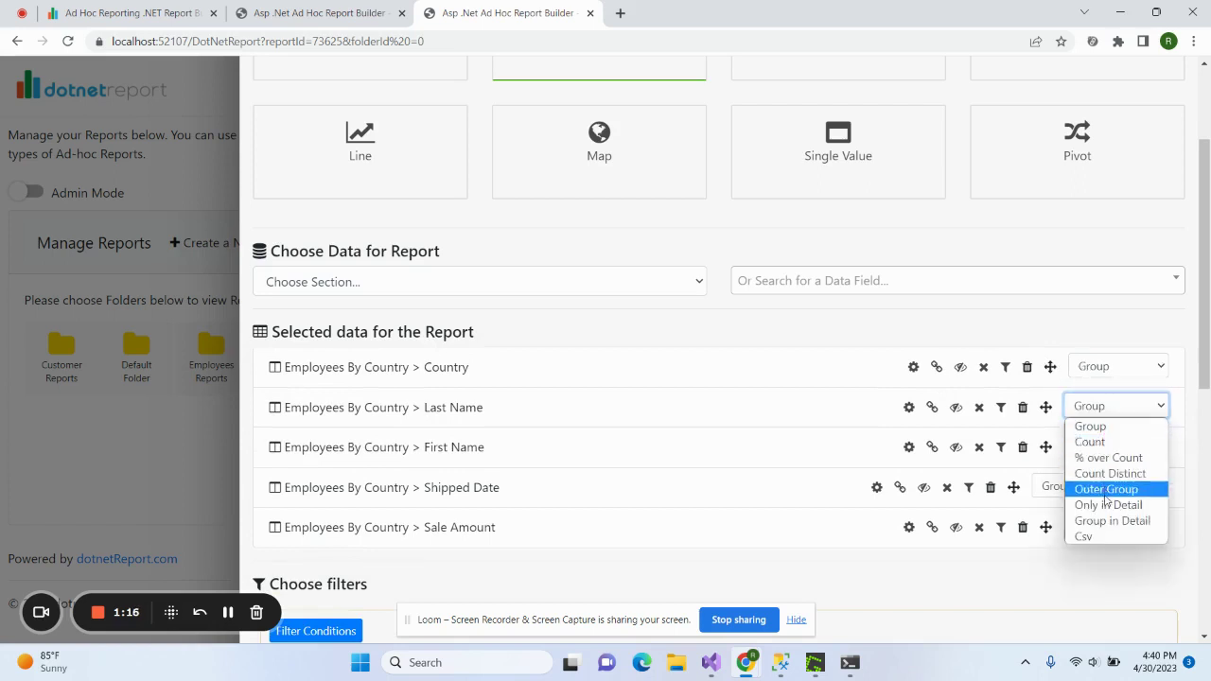
pyautogui.click(1106, 504)
pyautogui.click(1129, 448)
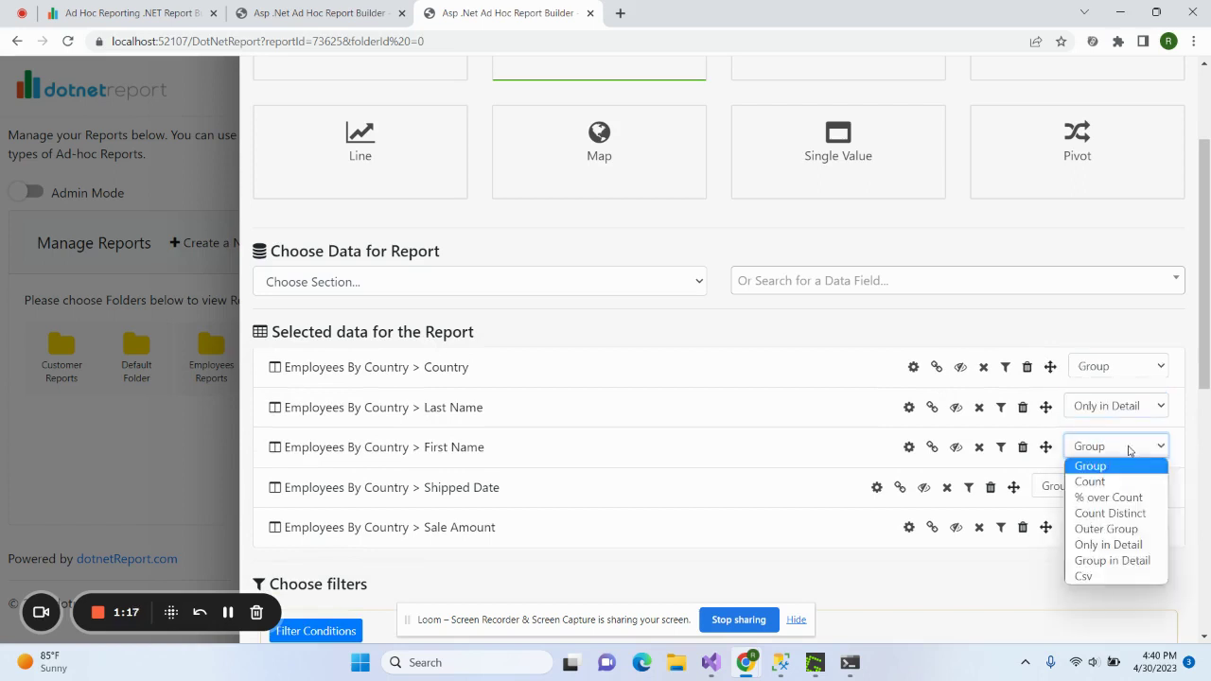
pyautogui.click(1108, 545)
# Set Shipped Date to Group by Month and aggregate Sale Amount as Sum
pyautogui.click(1114, 499)
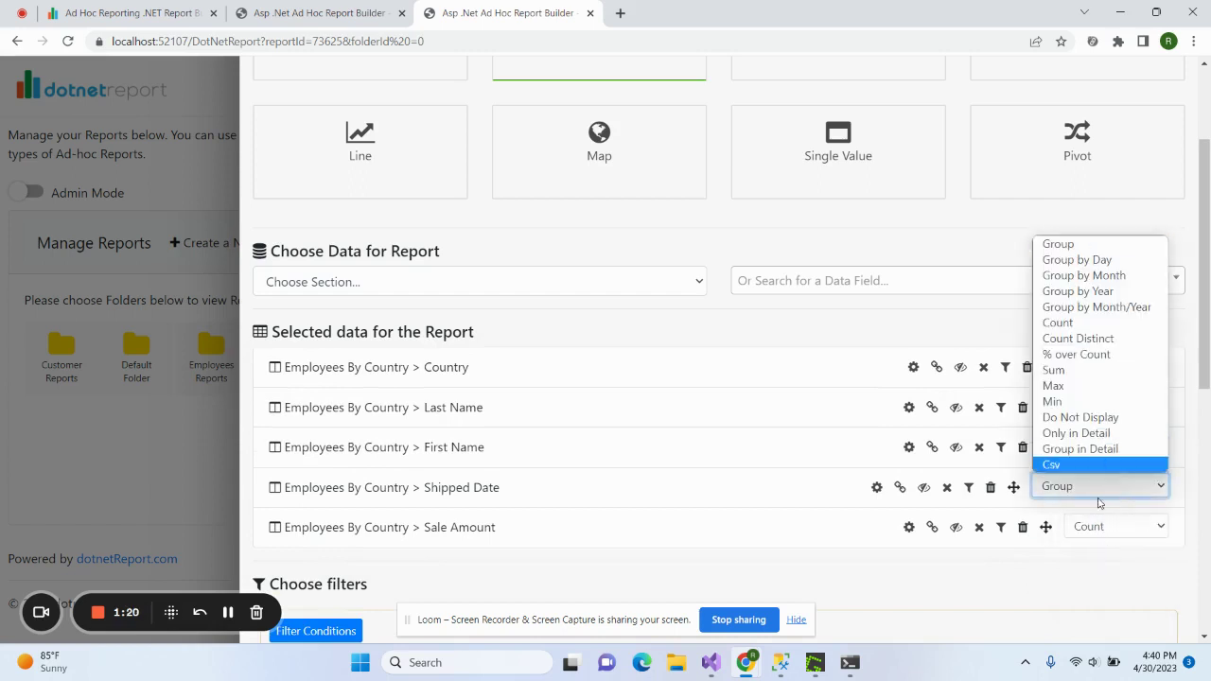
pyautogui.click(1071, 275)
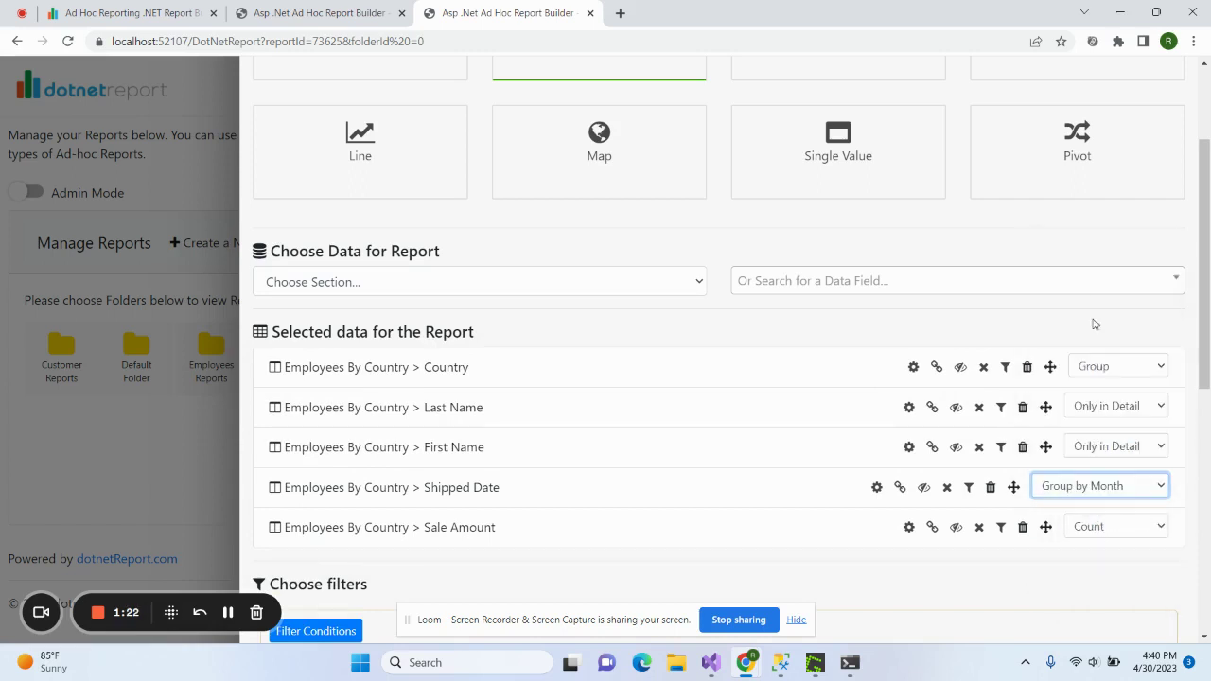
pyautogui.click(1115, 529)
pyautogui.click(1113, 348)
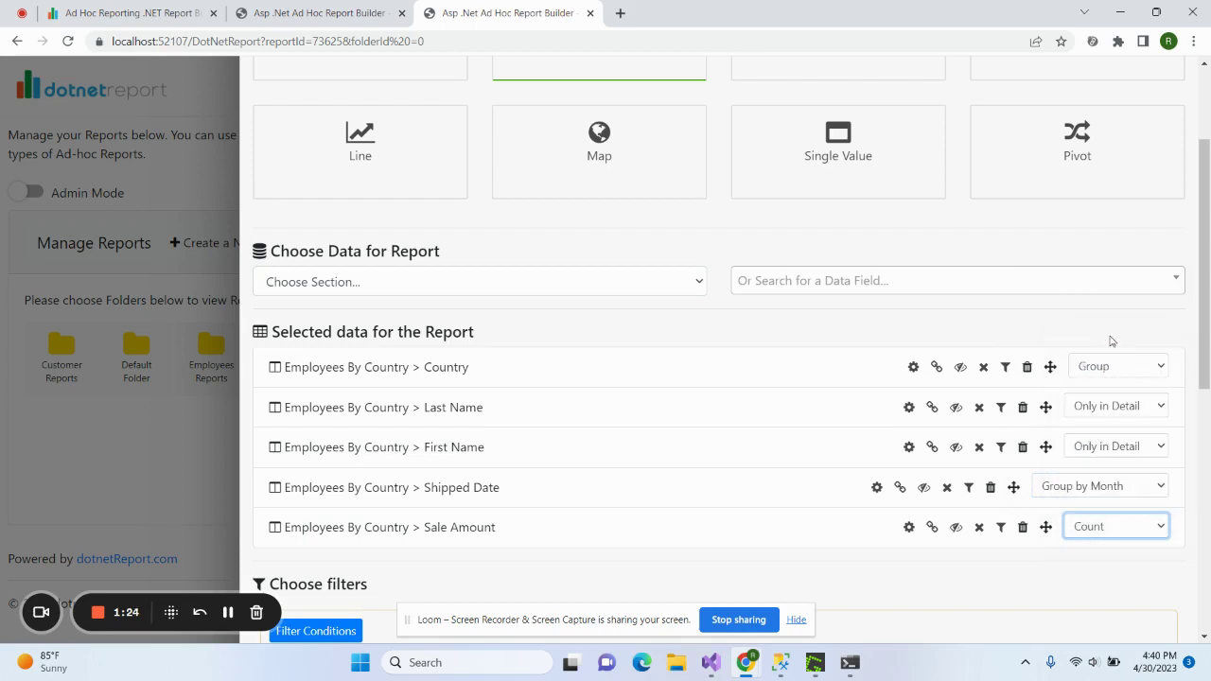
pyautogui.click(1115, 523)
pyautogui.click(1088, 379)
# Save and run the summary report, and expand the UK August row to review its detail records
pyautogui.scroll(-6, 969, 509)
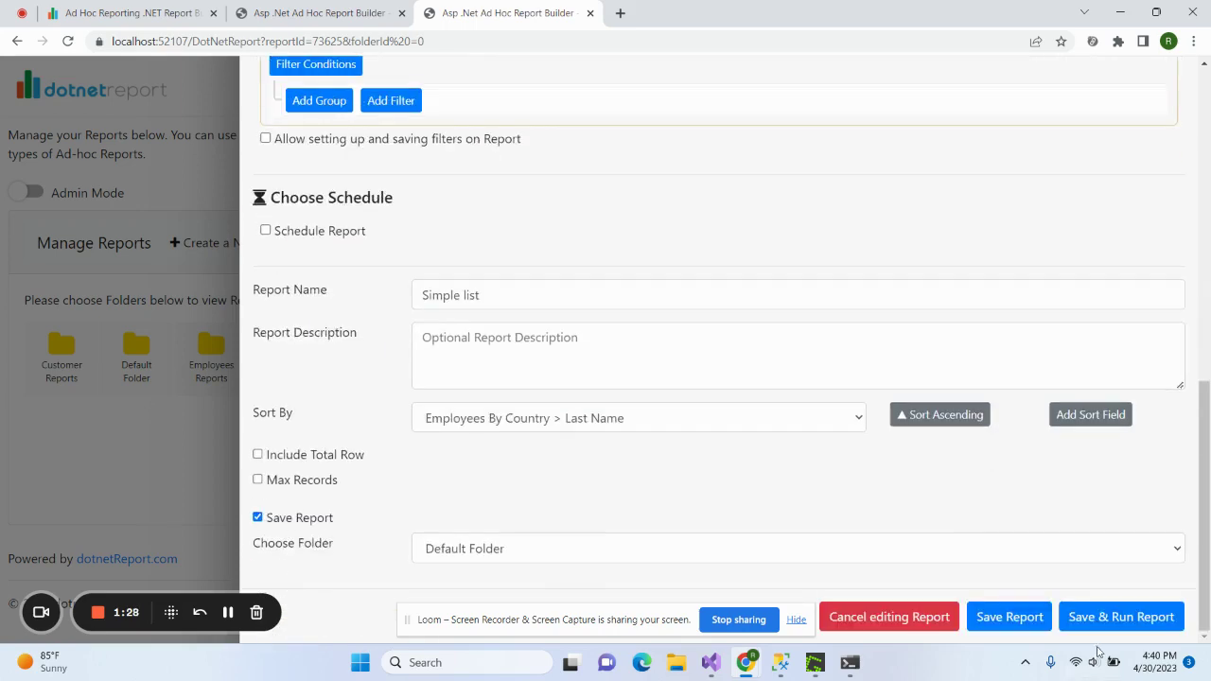
pyautogui.click(1119, 617)
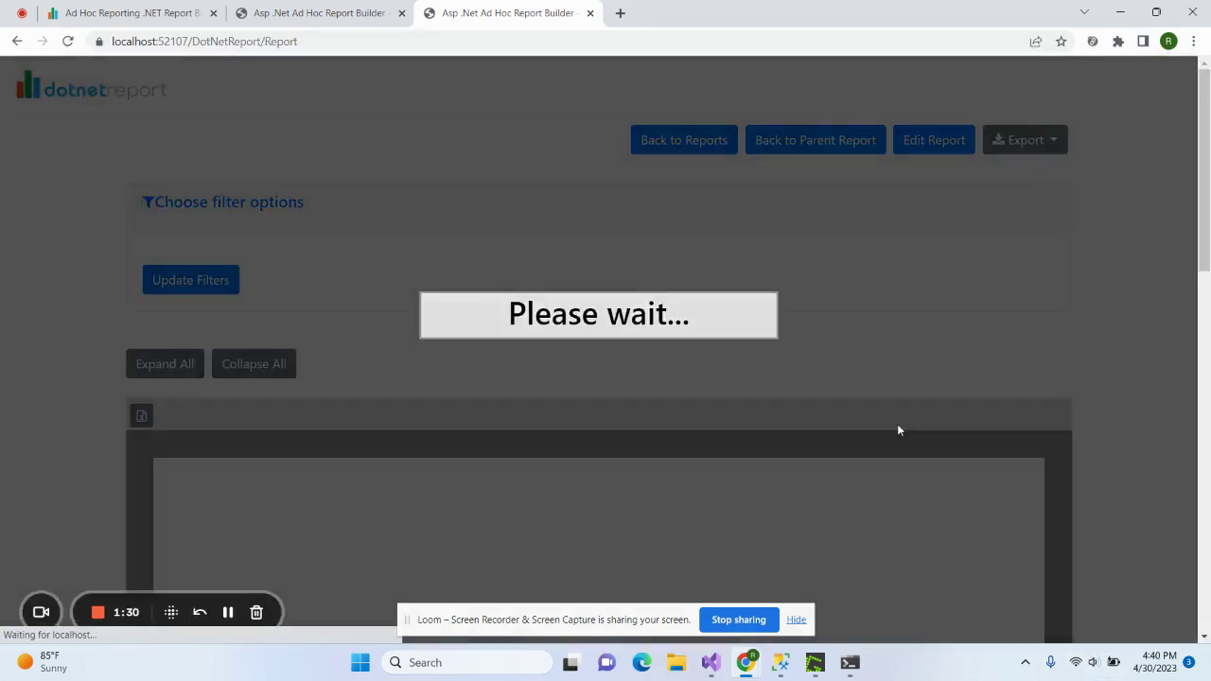
pyautogui.scroll(-2, 899, 430)
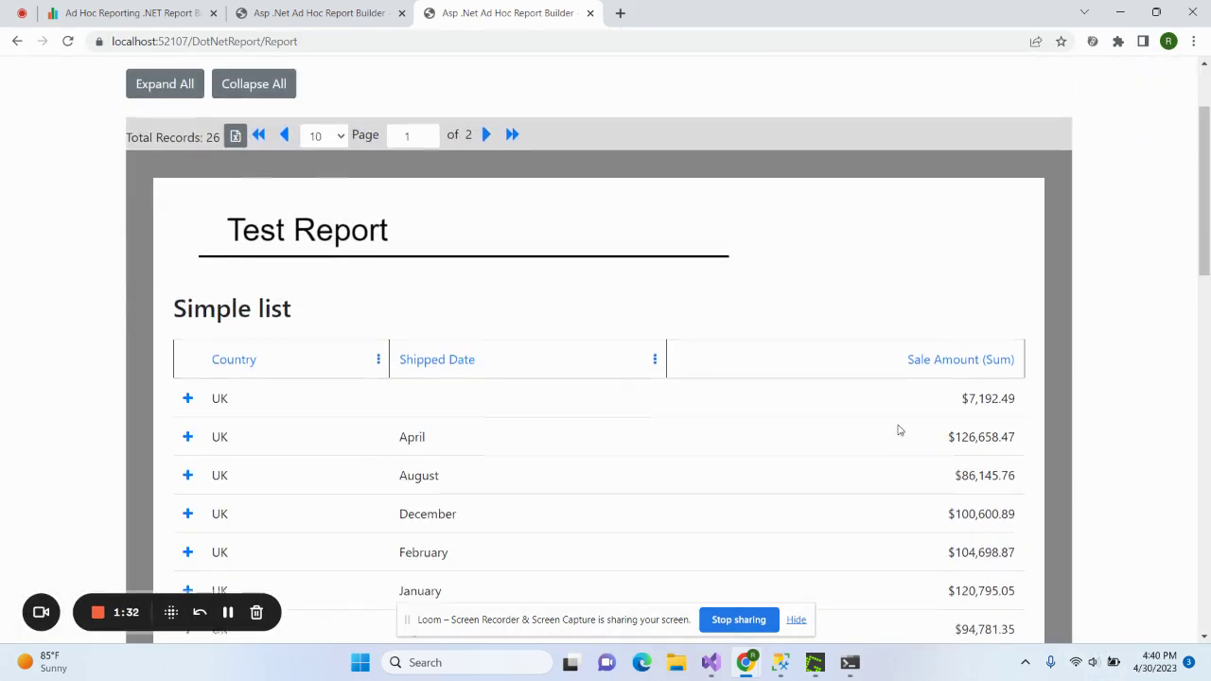
pyautogui.scroll(-1, 899, 431)
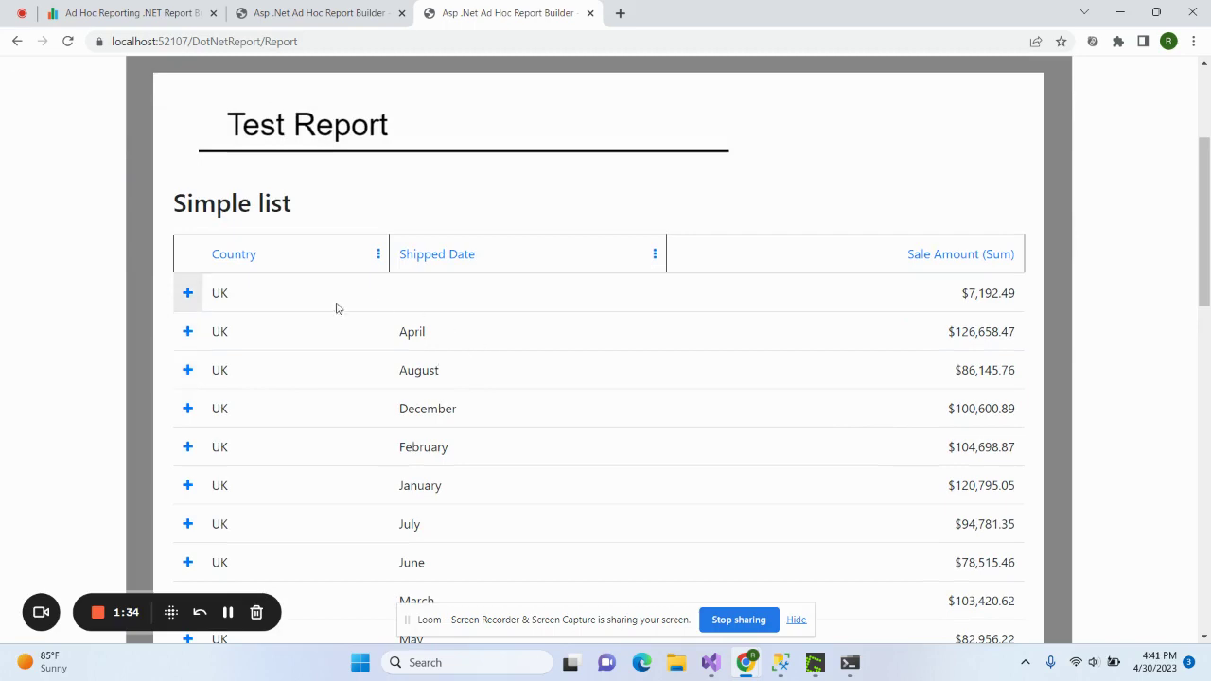
pyautogui.click(188, 372)
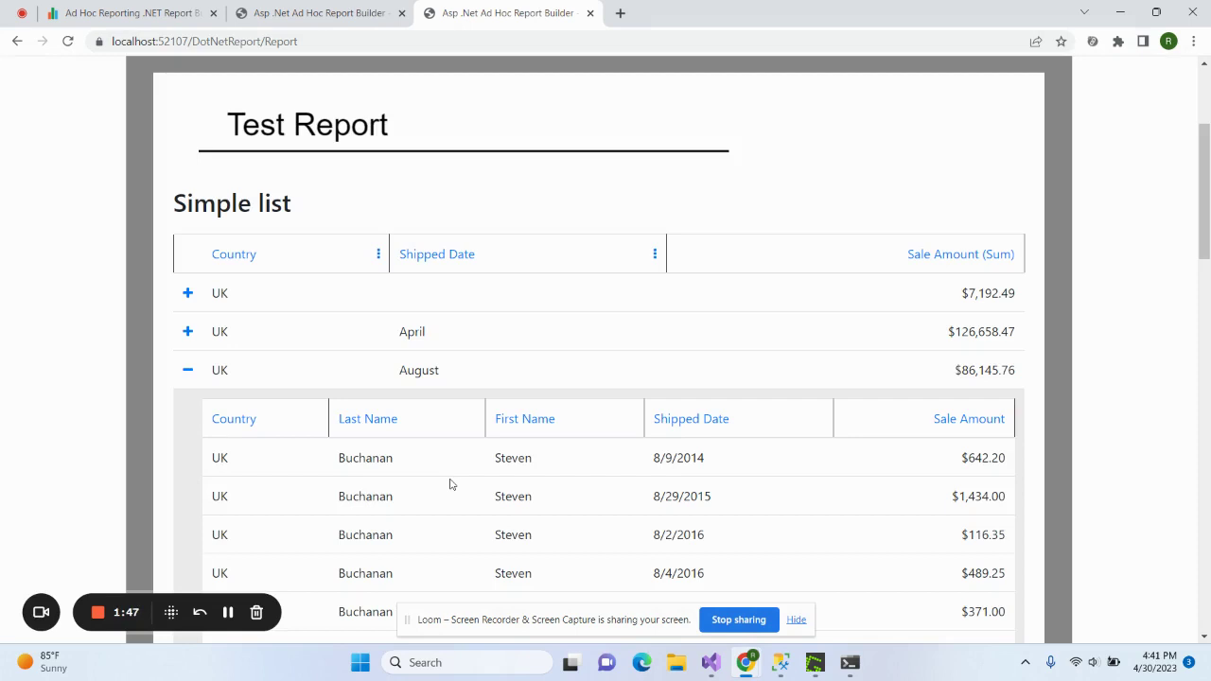
pyautogui.scroll(-1, 450, 484)
pyautogui.scroll(1, 450, 484)
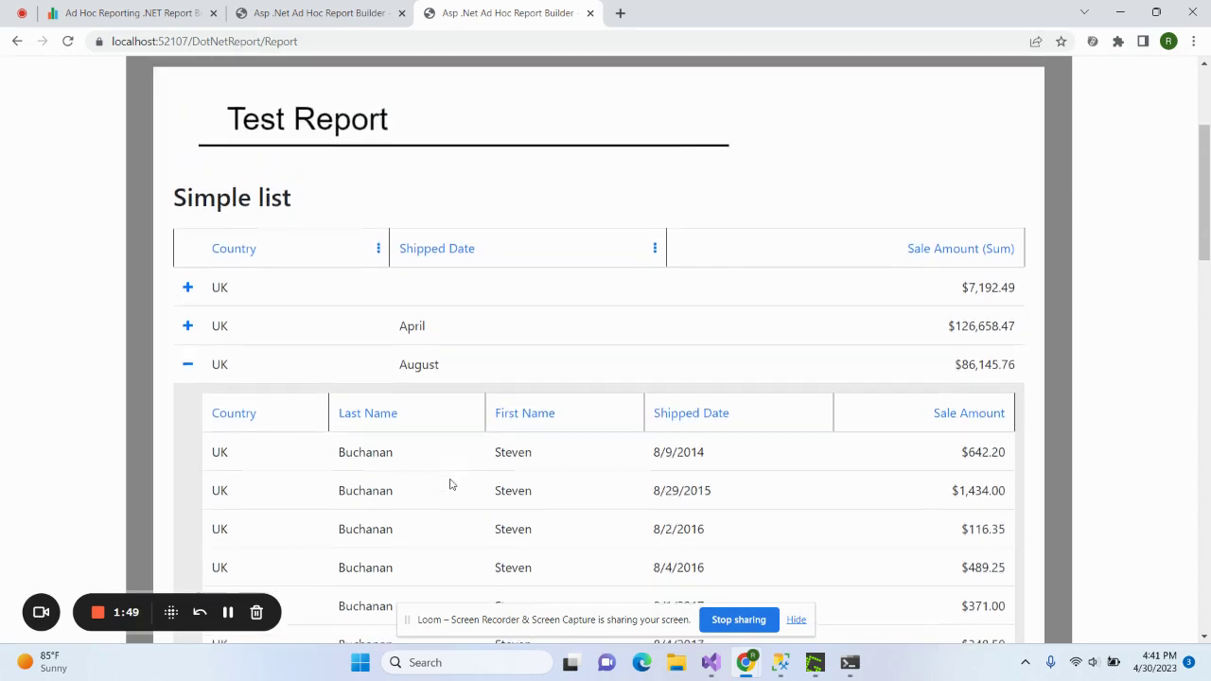
pyautogui.scroll(1, 450, 483)
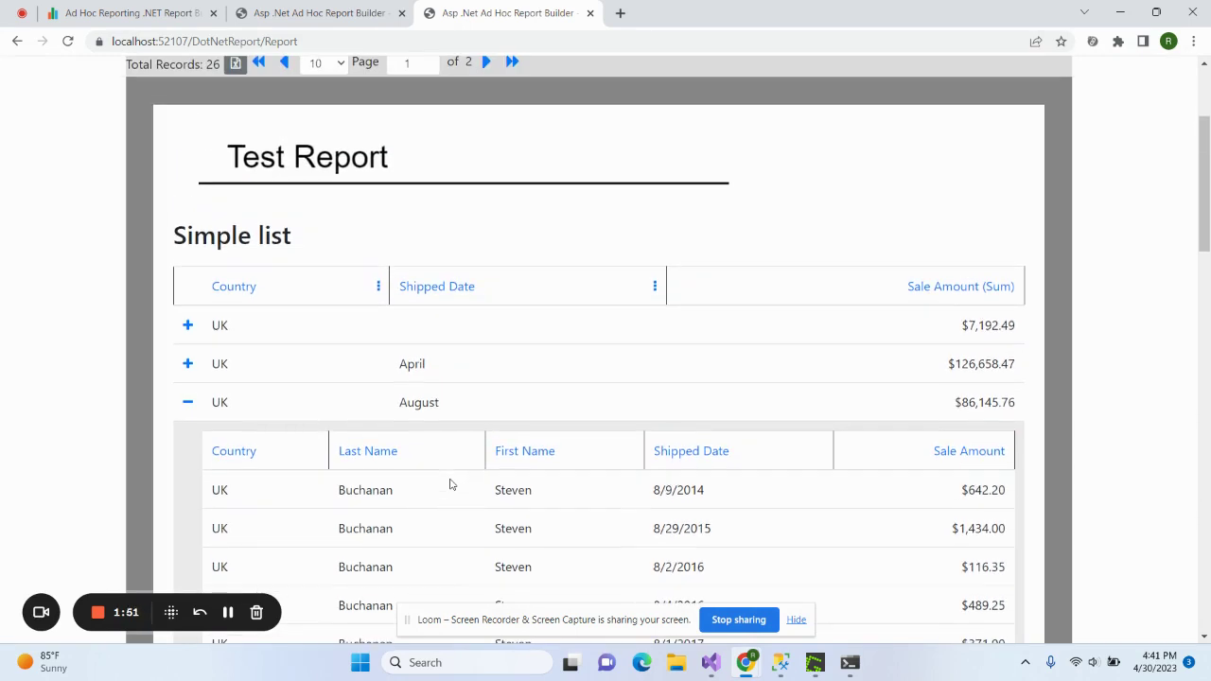
pyautogui.scroll(1, 451, 484)
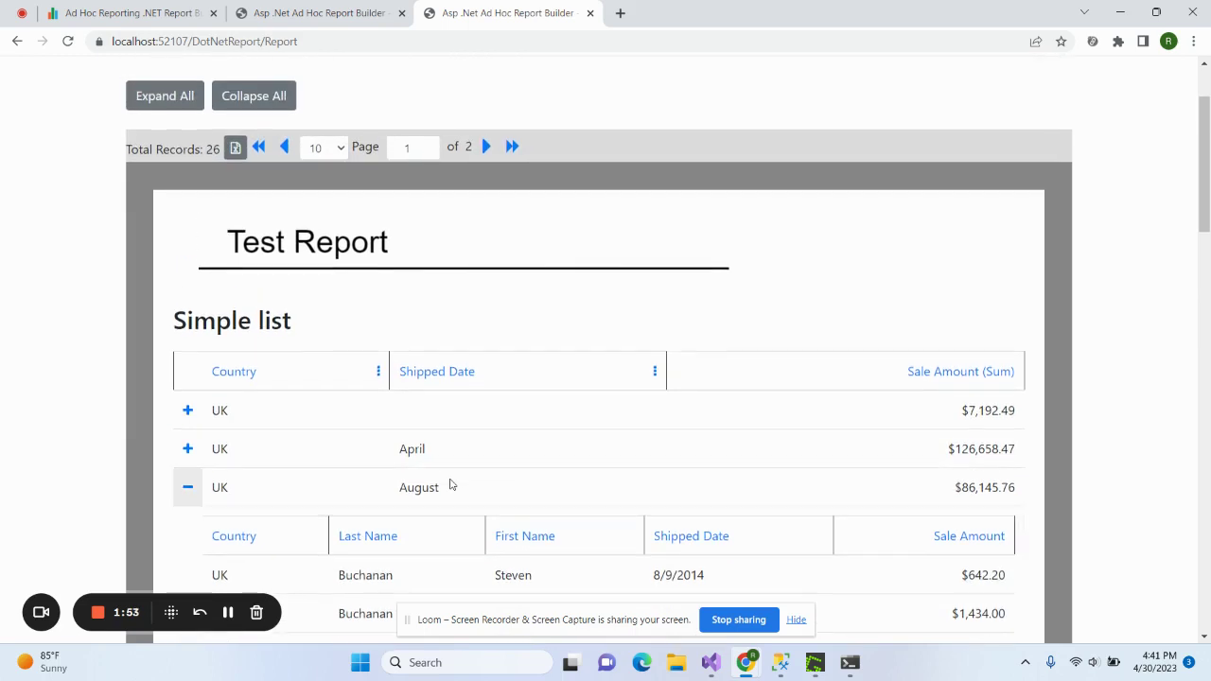
# Switch to the database setup page, open the table relations and add a new join
pyautogui.click(313, 17)
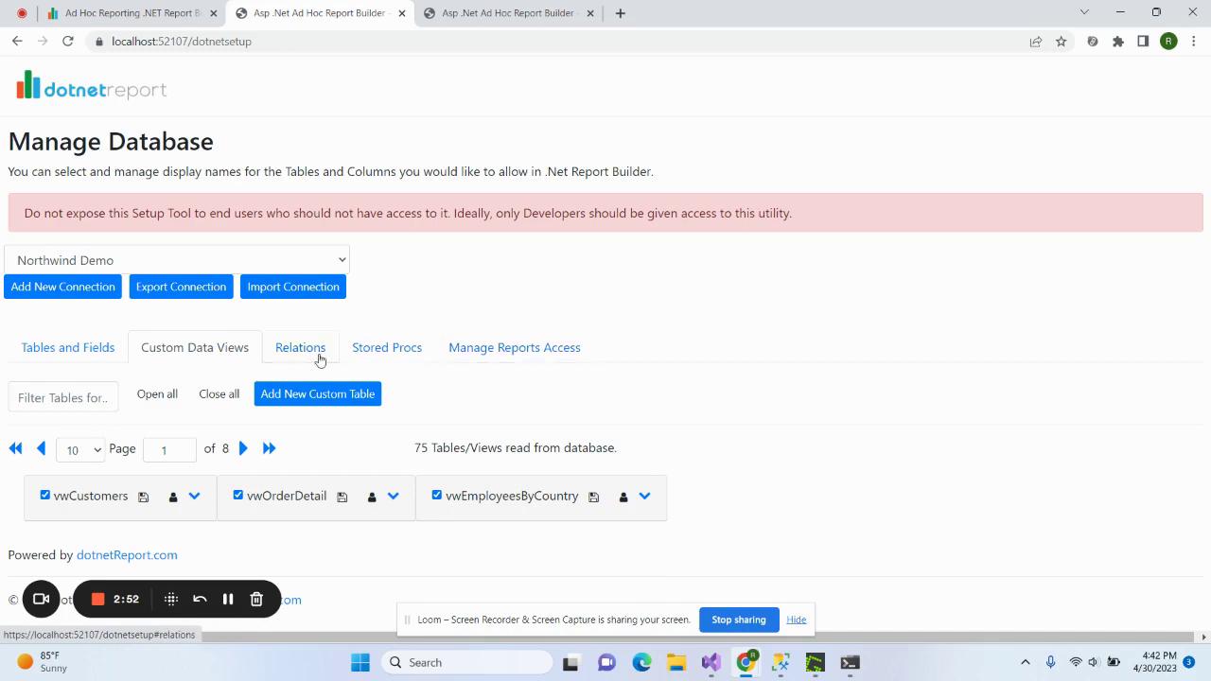
pyautogui.click(319, 359)
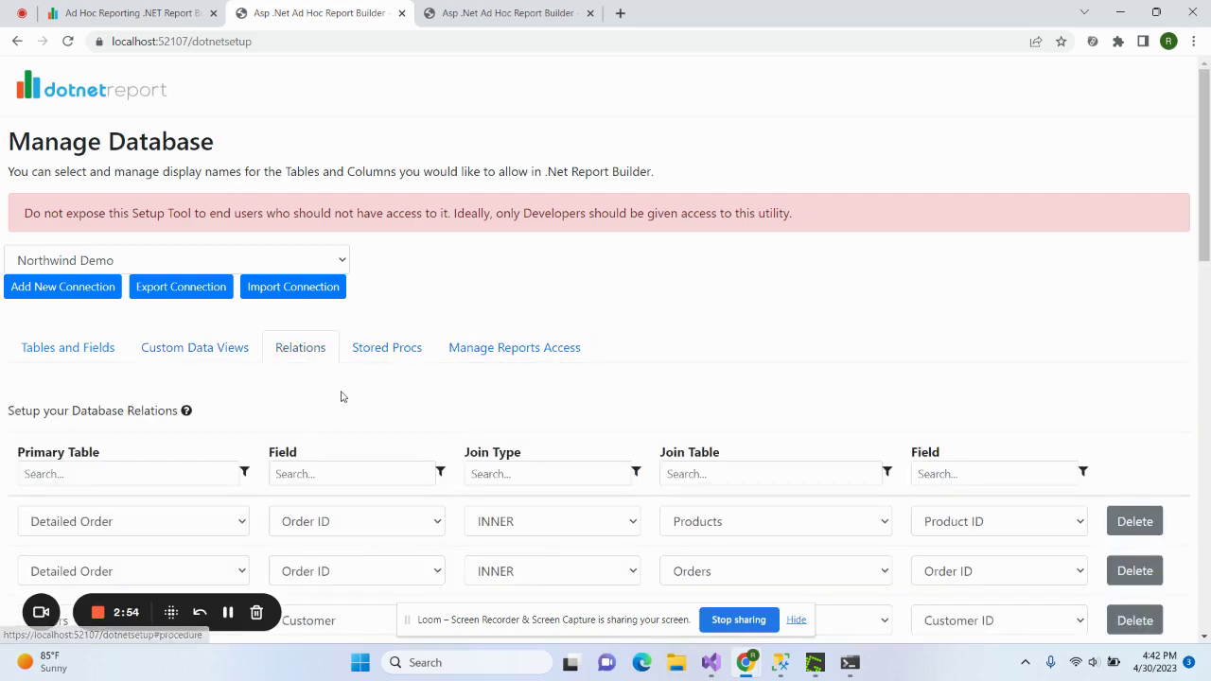
pyautogui.scroll(-8, 342, 397)
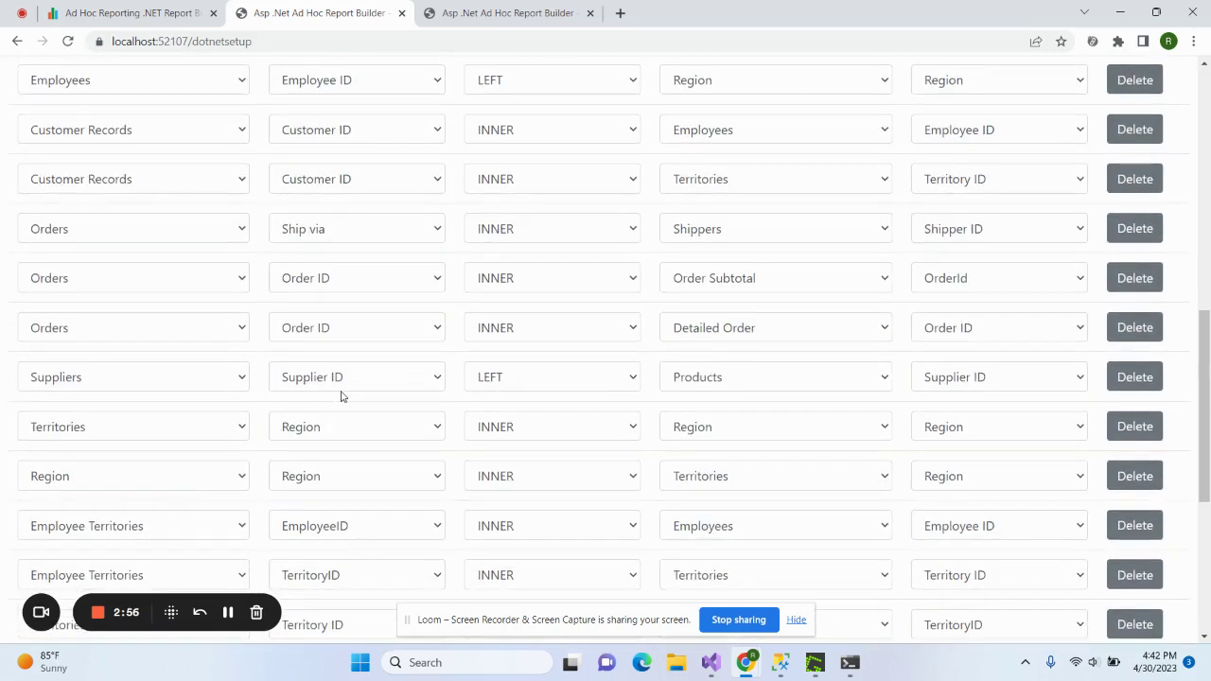
pyautogui.scroll(-4, 343, 396)
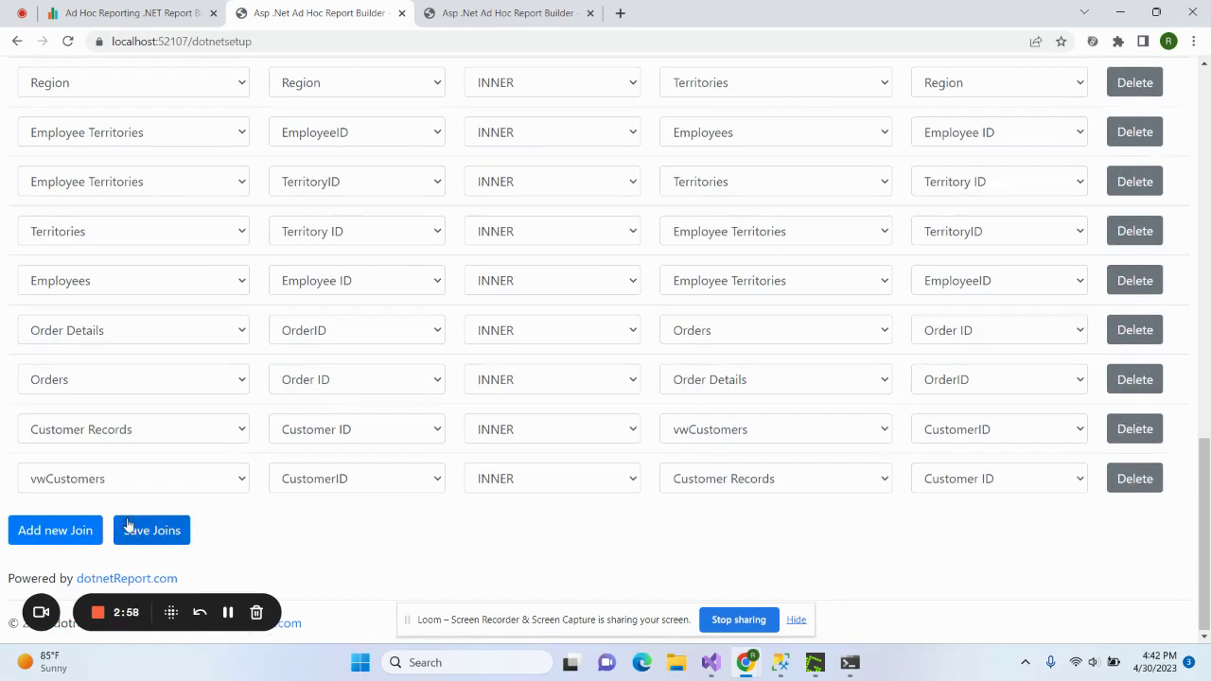
pyautogui.click(98, 529)
# Set the new join's primary table to Employees By Country and its field to Order ID
pyautogui.click(171, 528)
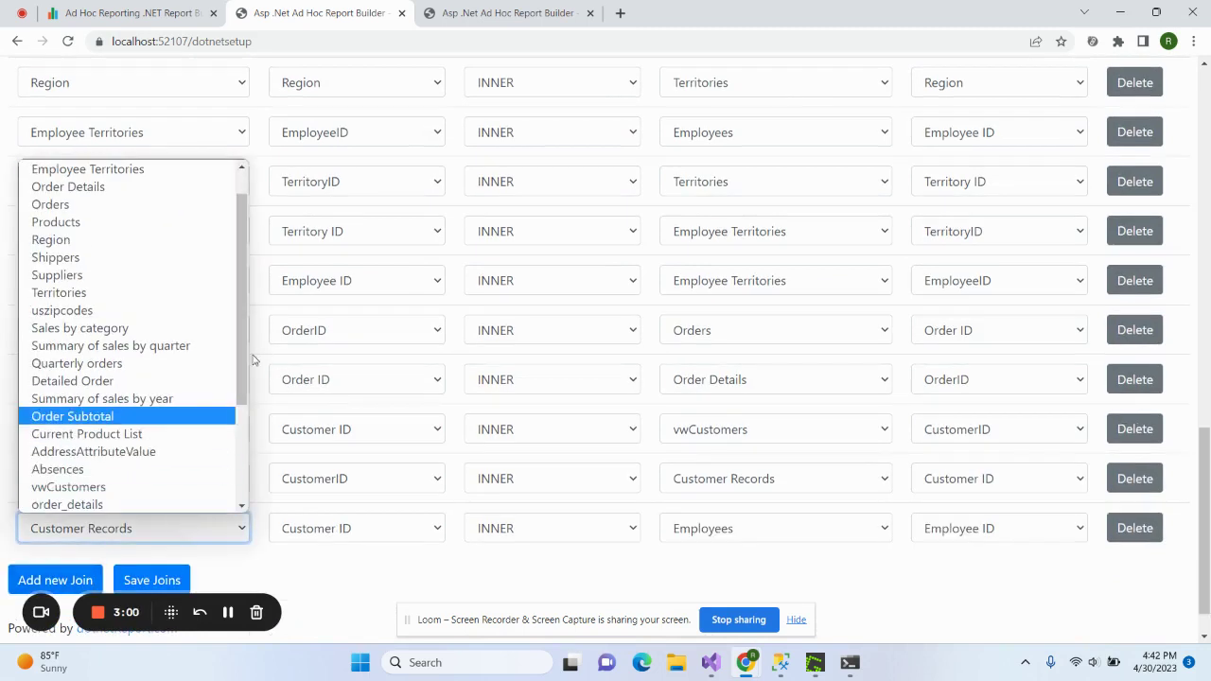
pyautogui.scroll(-2, 237, 444)
pyautogui.scroll(-1, 236, 444)
pyautogui.scroll(3, 238, 392)
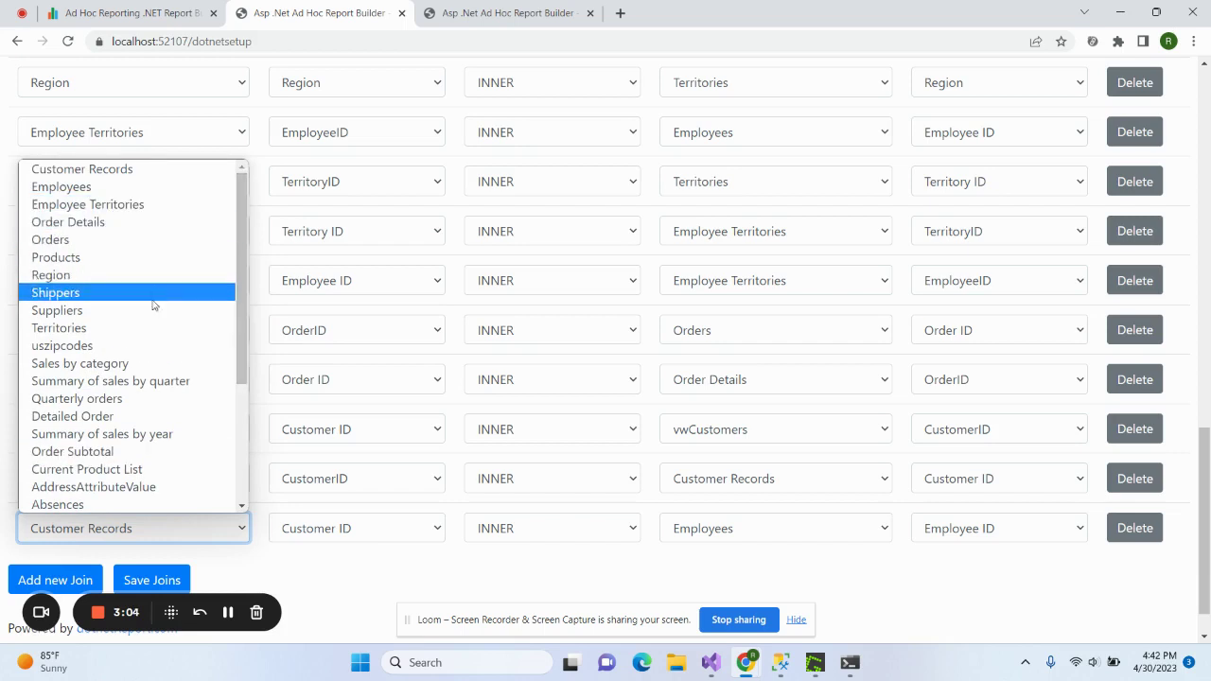
pyautogui.scroll(-2, 158, 436)
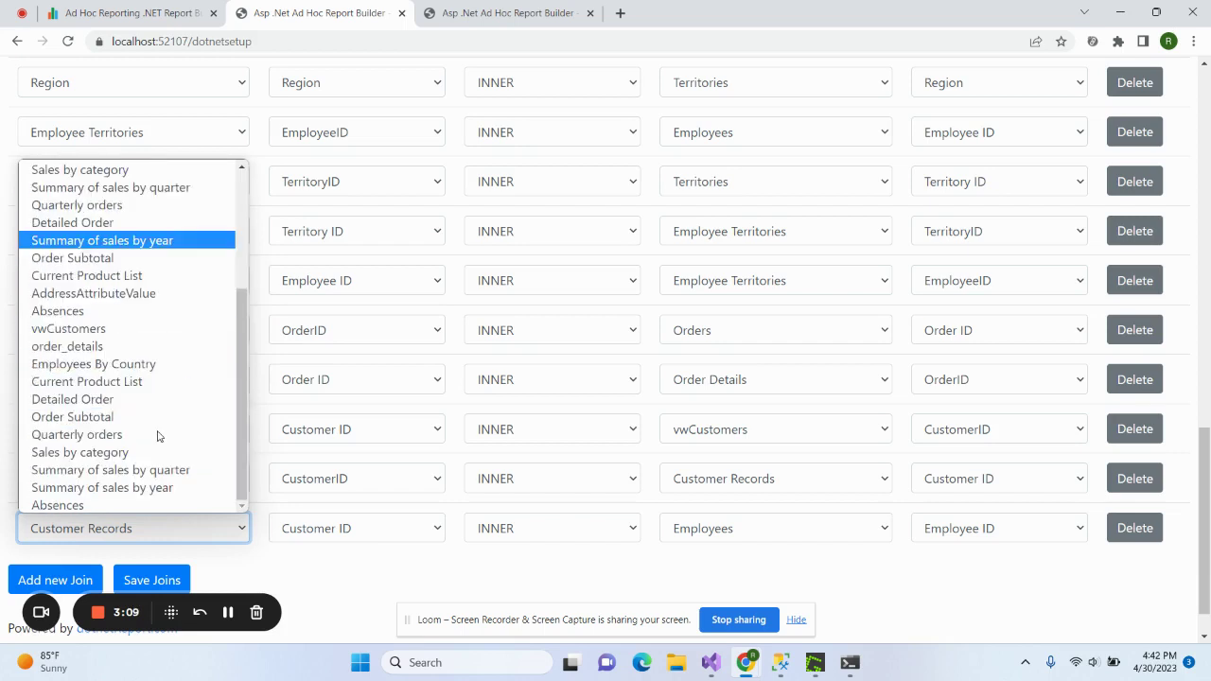
pyautogui.click(166, 368)
pyautogui.click(375, 529)
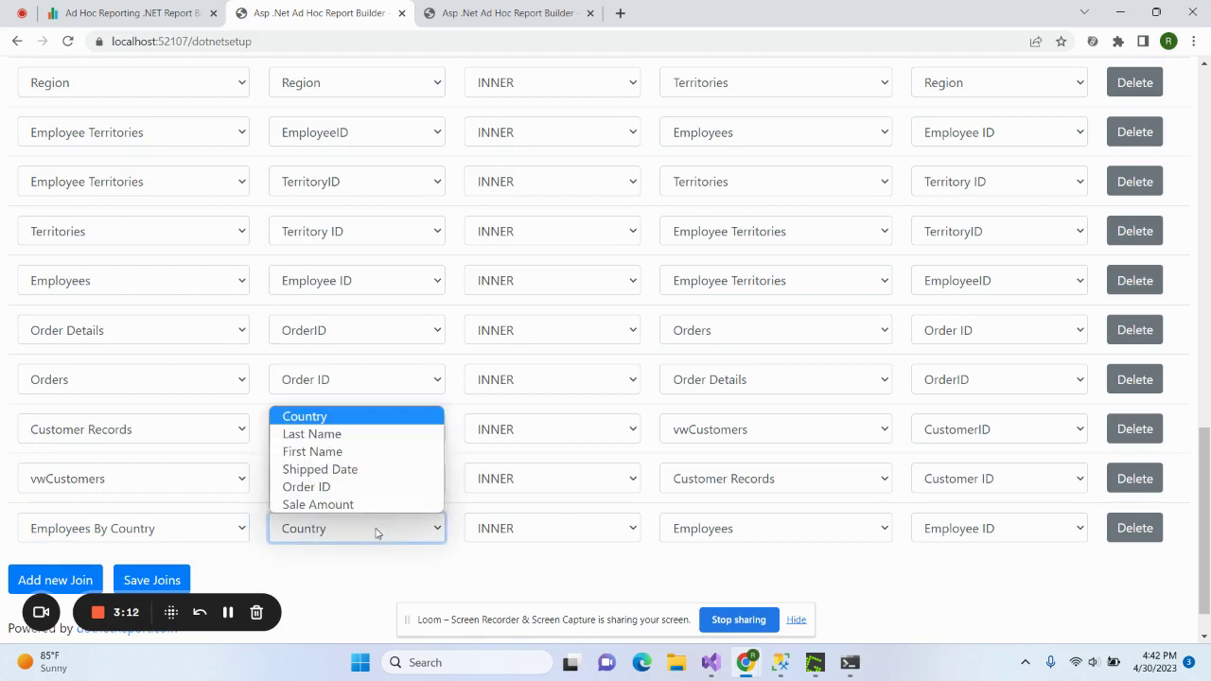
pyautogui.click(376, 488)
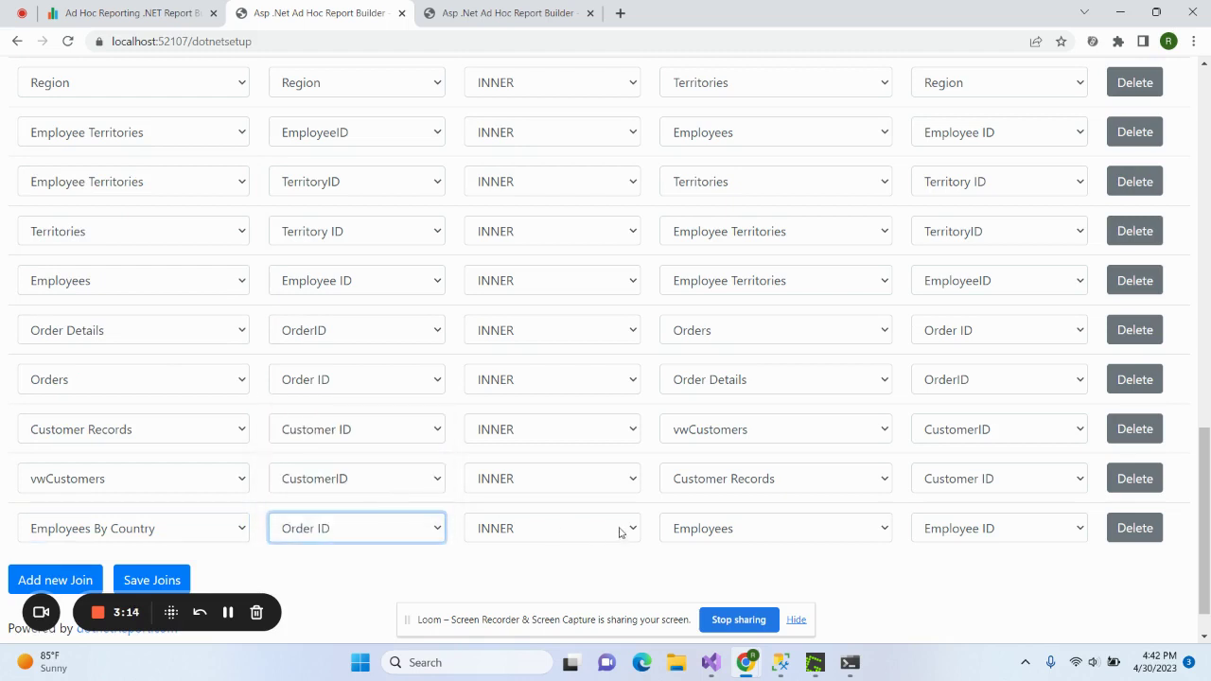
# Set the new join's join table to Orders and the matching field to Order ID
pyautogui.click(726, 531)
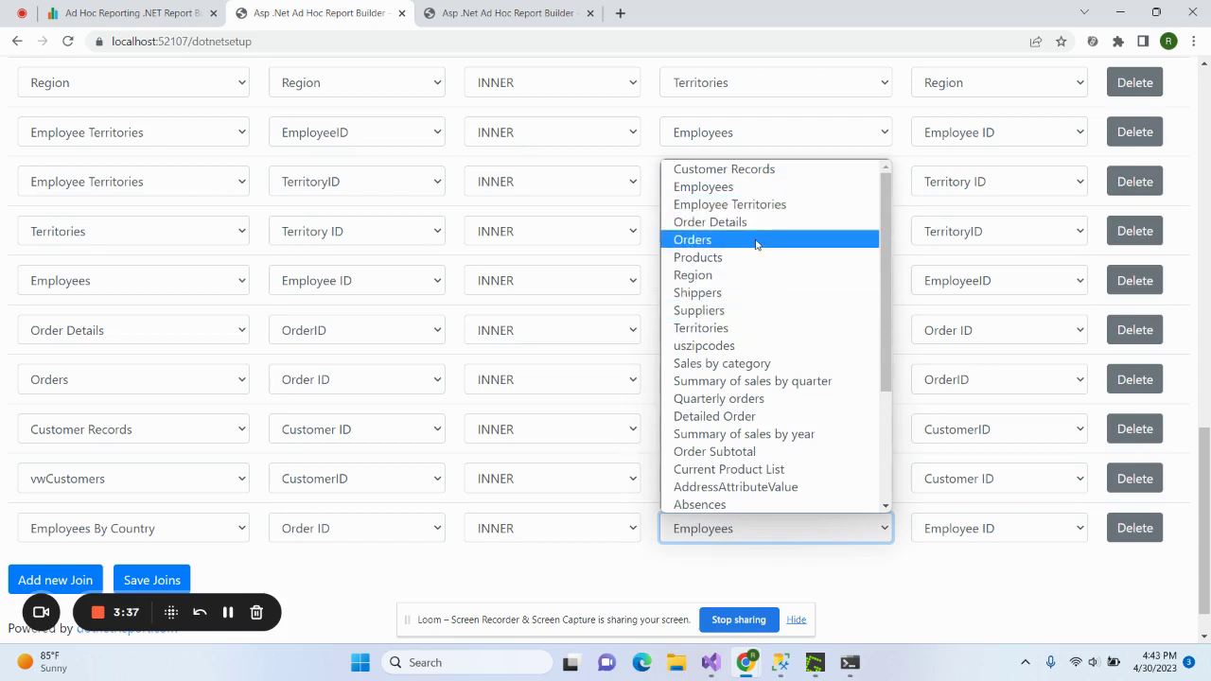
pyautogui.click(759, 241)
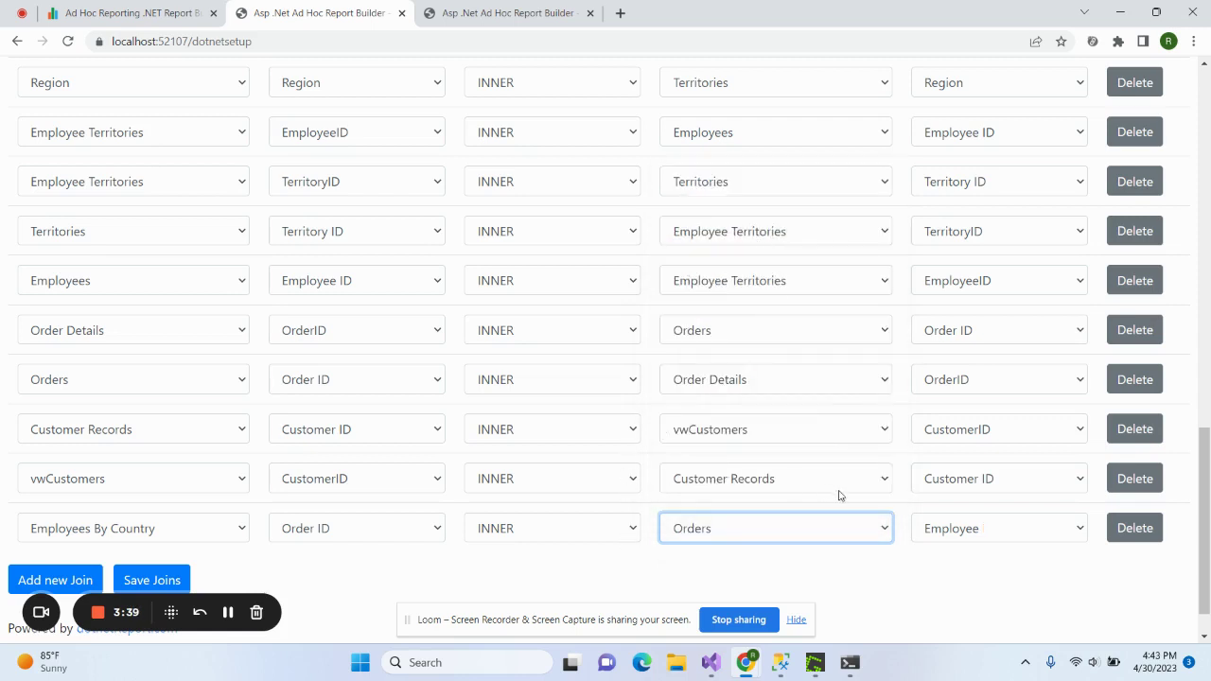
pyautogui.click(978, 537)
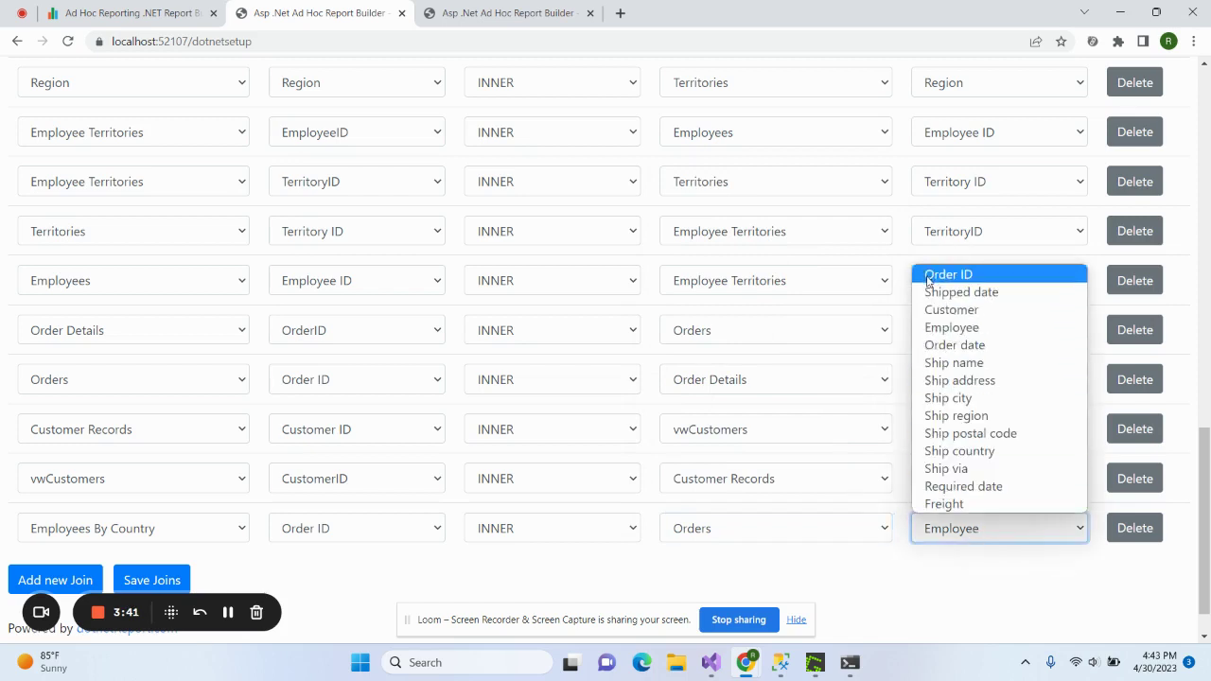
pyautogui.click(948, 274)
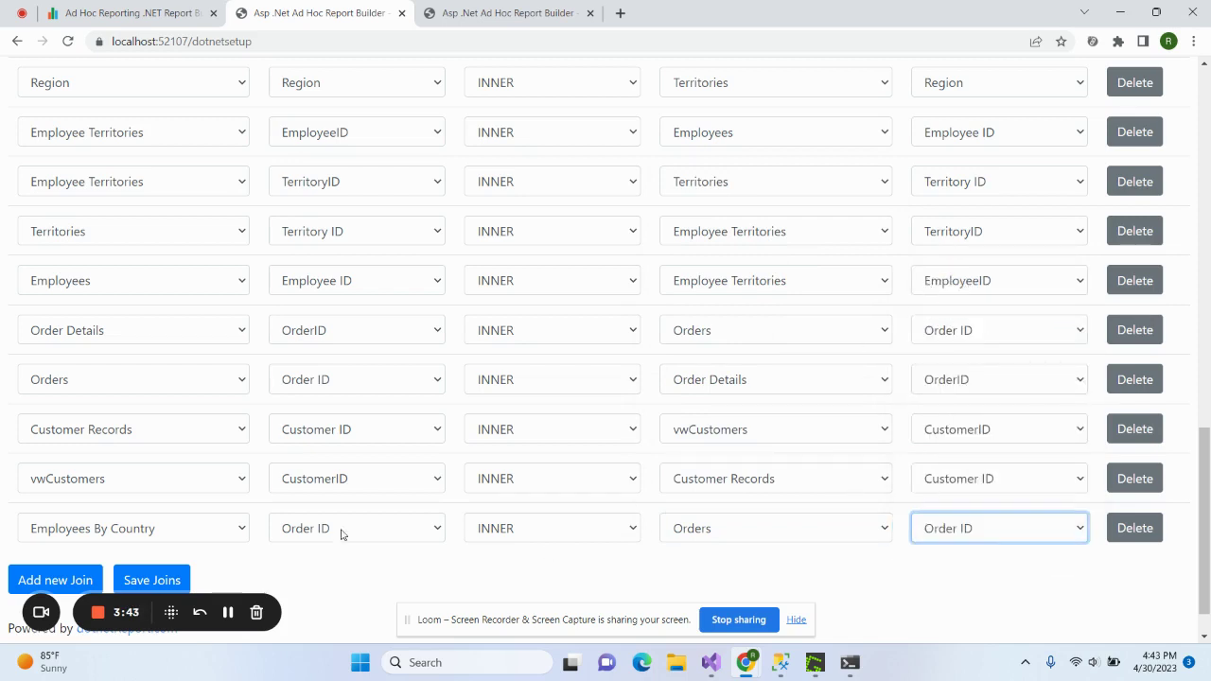